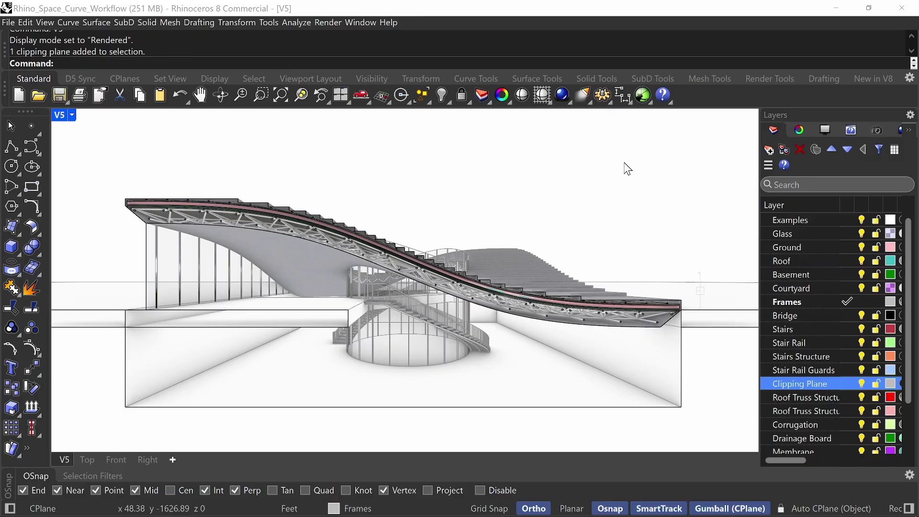
Delete the old clipping plane and switch the viewport to Shaded display
left_click(699, 275)
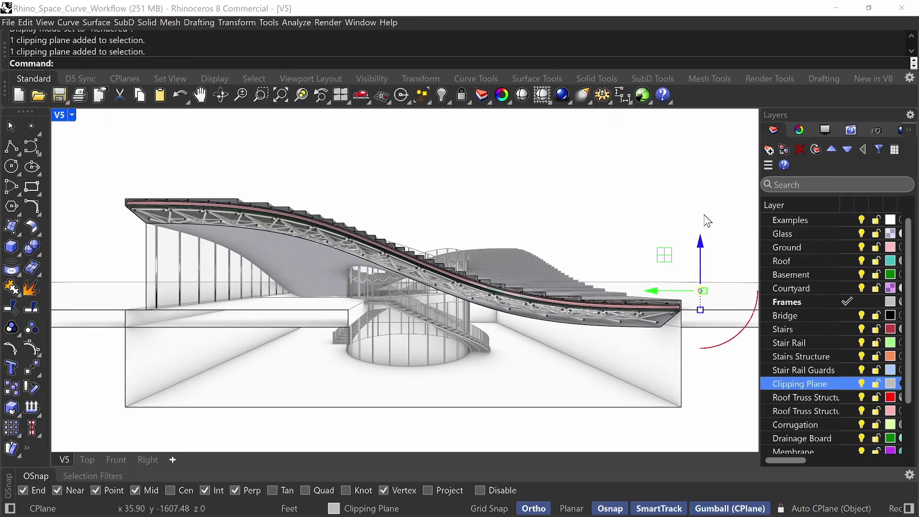
key("Delete")
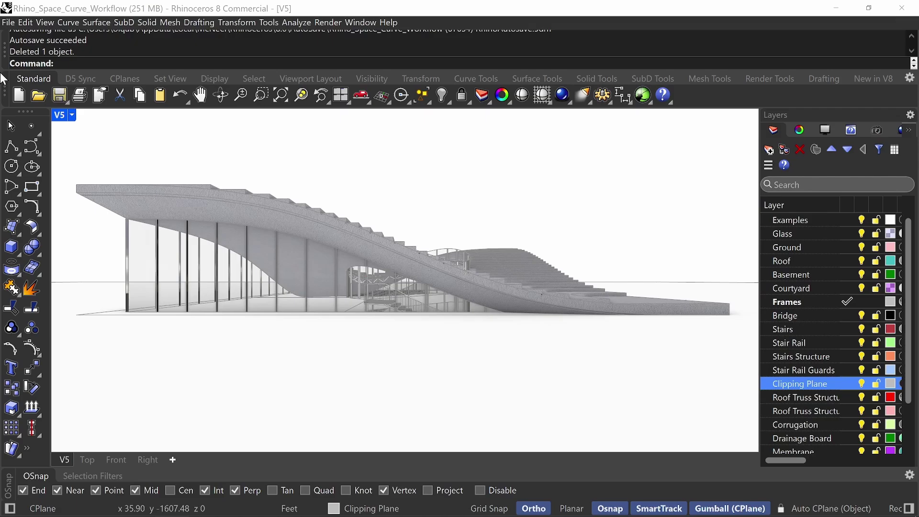
left_click(71, 115)
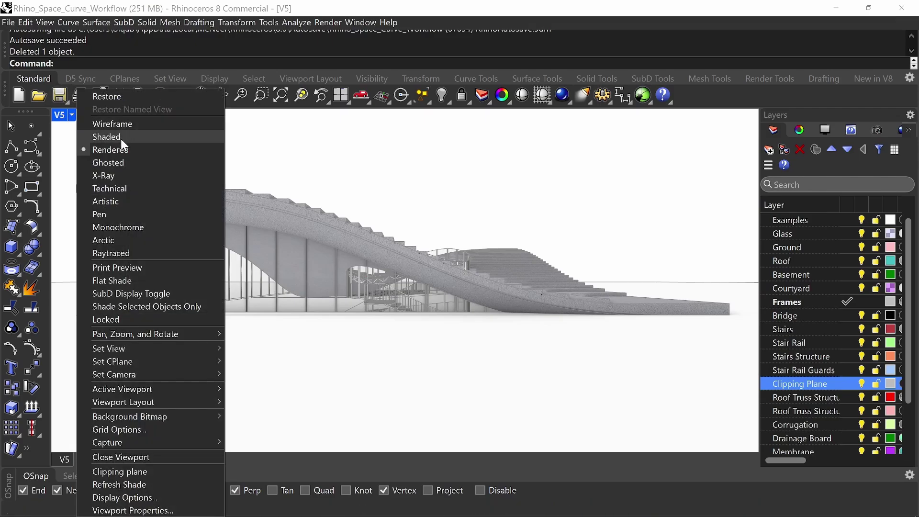
left_click(120, 137)
scroll(517, 239, "up", 6)
right_click_drag(524, 231, 495, 227)
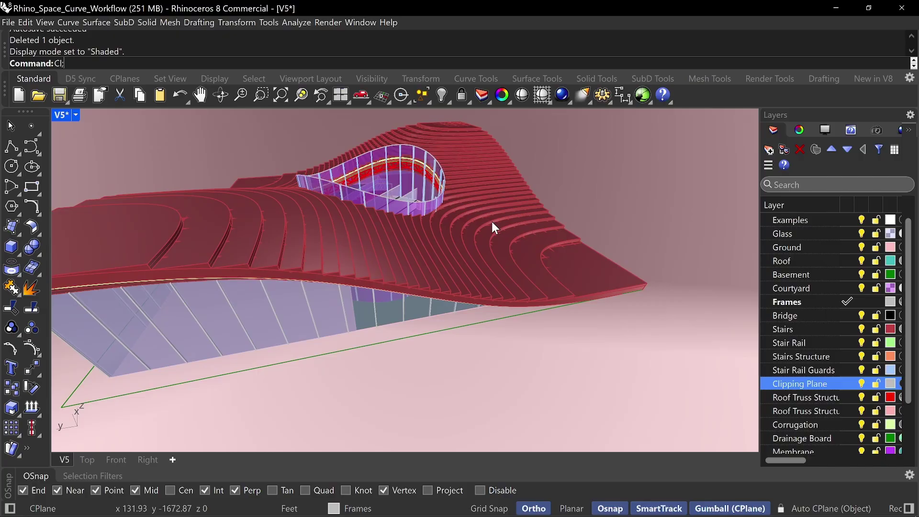
Create a vertical clipping plane starting at the roof tip, drawn with Ortho on
type("ClippingPlane")
key("Return")
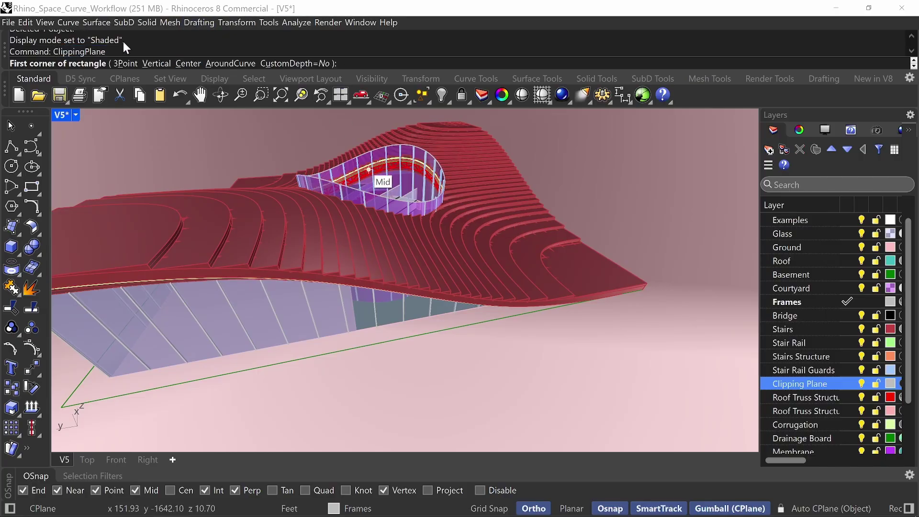
left_click(155, 63)
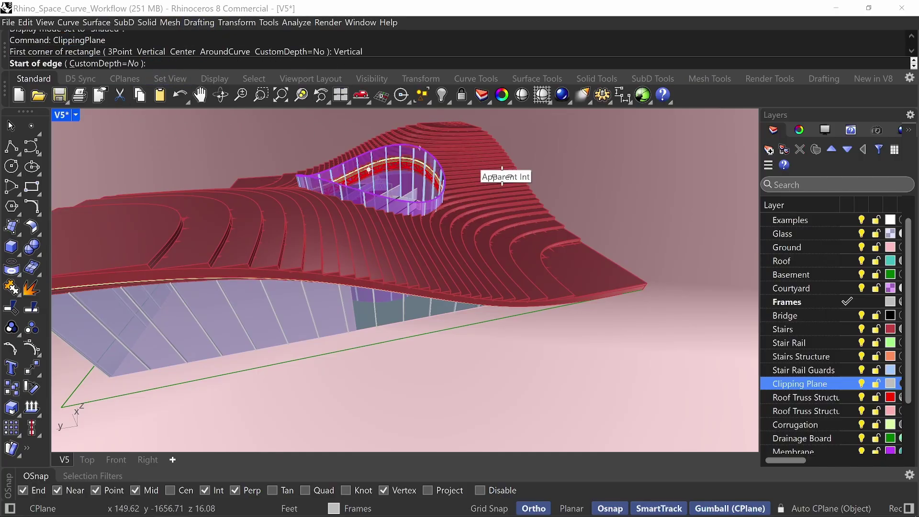
right_click_drag(483, 172, 509, 172)
key("F8")
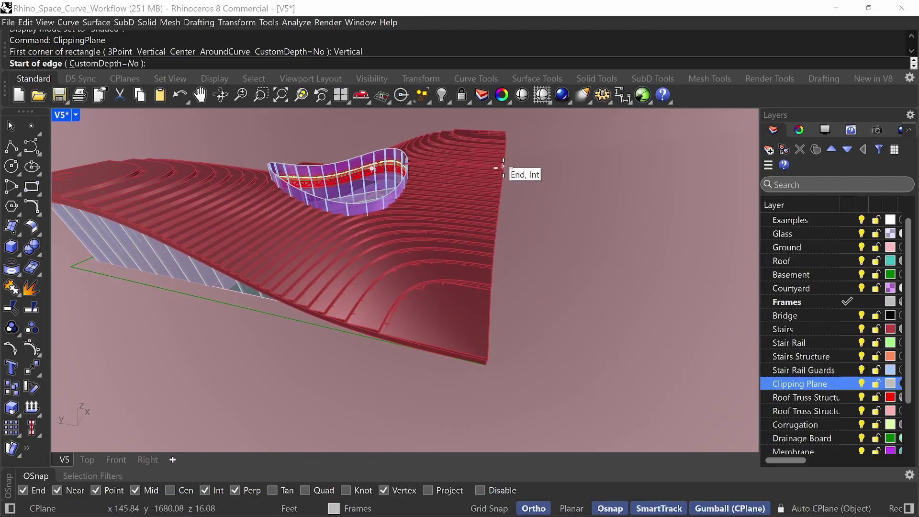
left_click(490, 307)
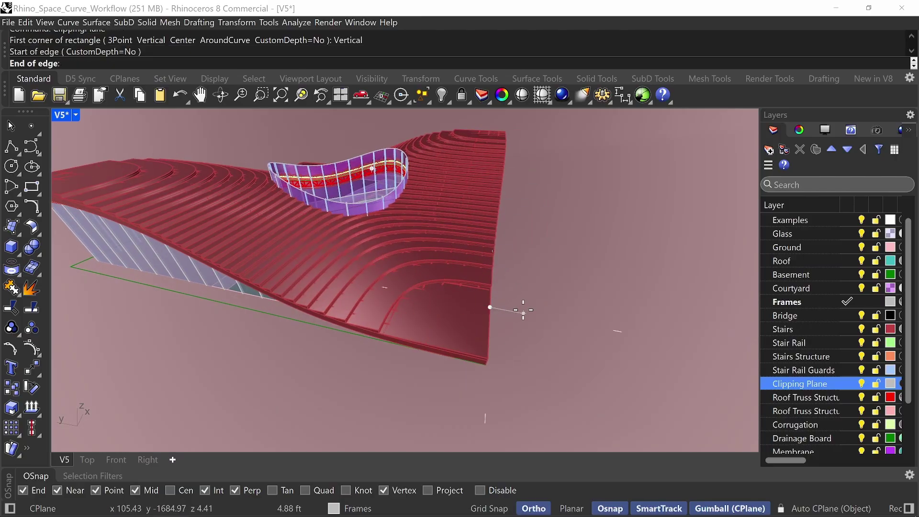
left_click(523, 313)
left_click(531, 297)
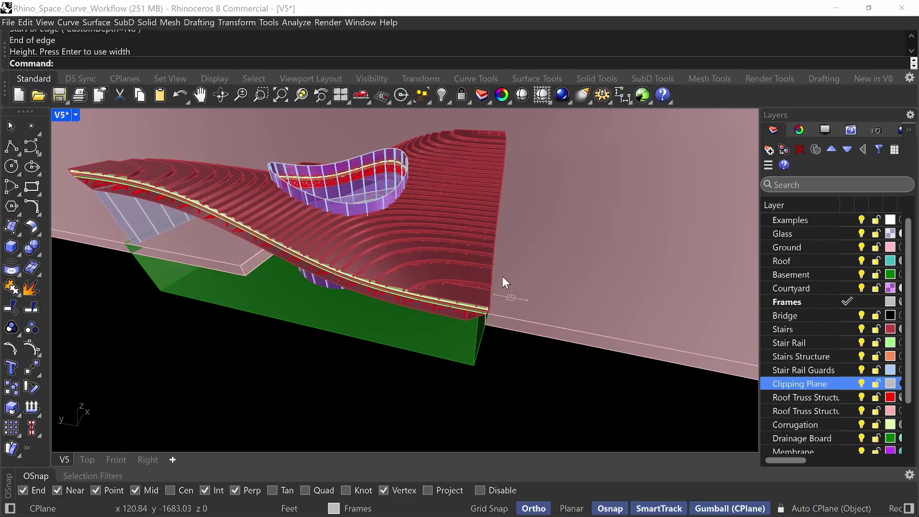
right_click_drag(501, 278, 517, 257)
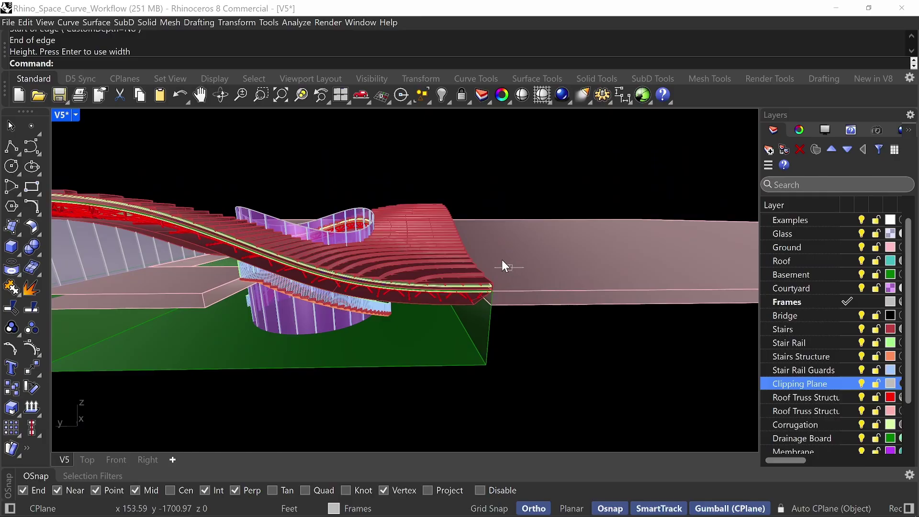
scroll(493, 267, "up", 3)
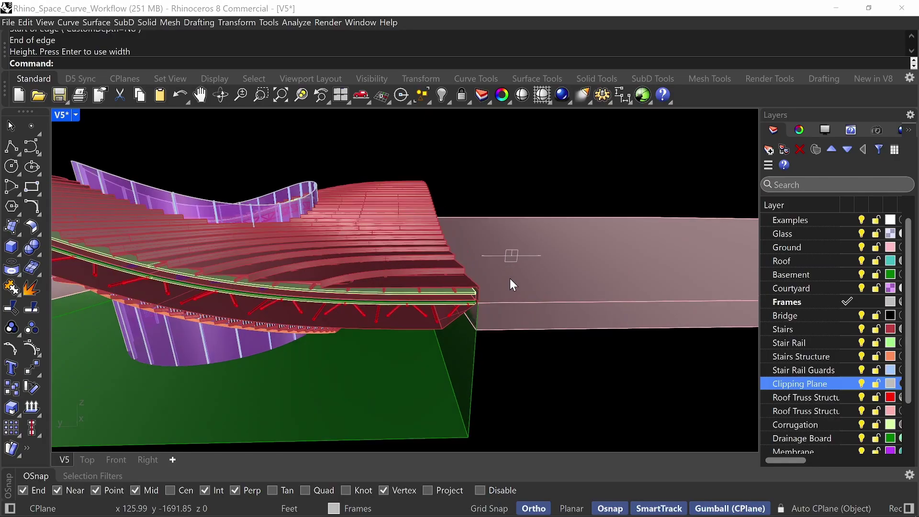
Draw a small vertical Plane surface beside the roof tip, then orbit out to the whole building
type("Plane")
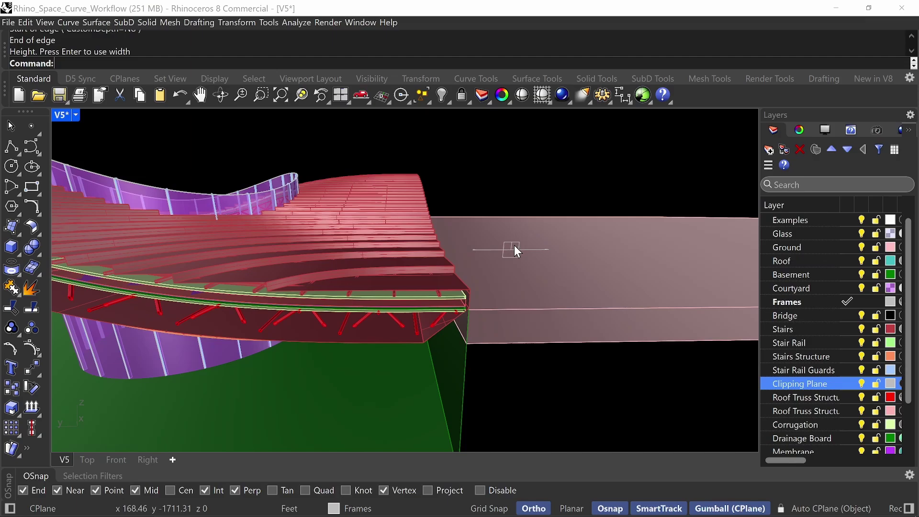
key("Return")
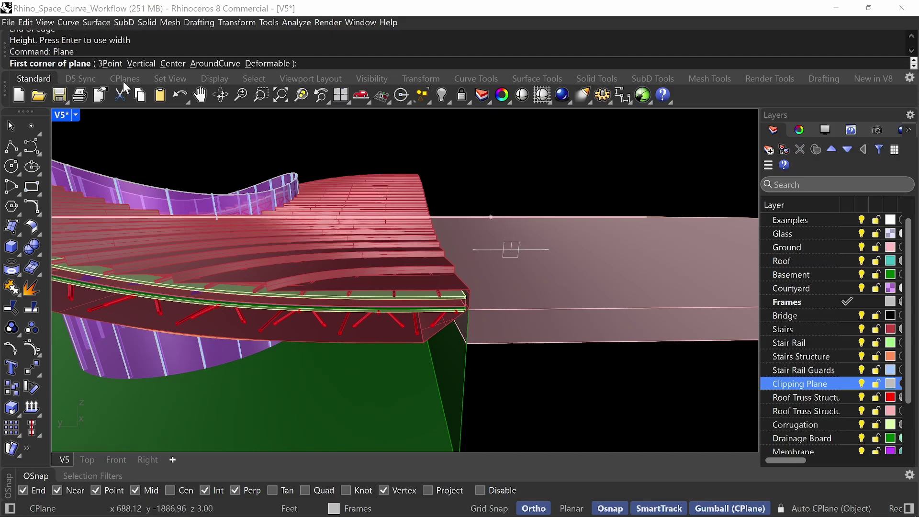
left_click(142, 64)
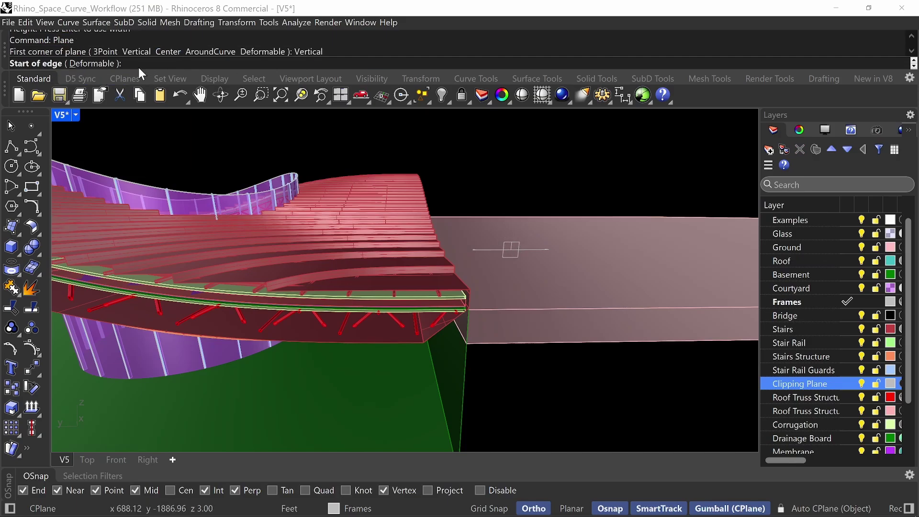
right_click_drag(502, 241, 525, 264)
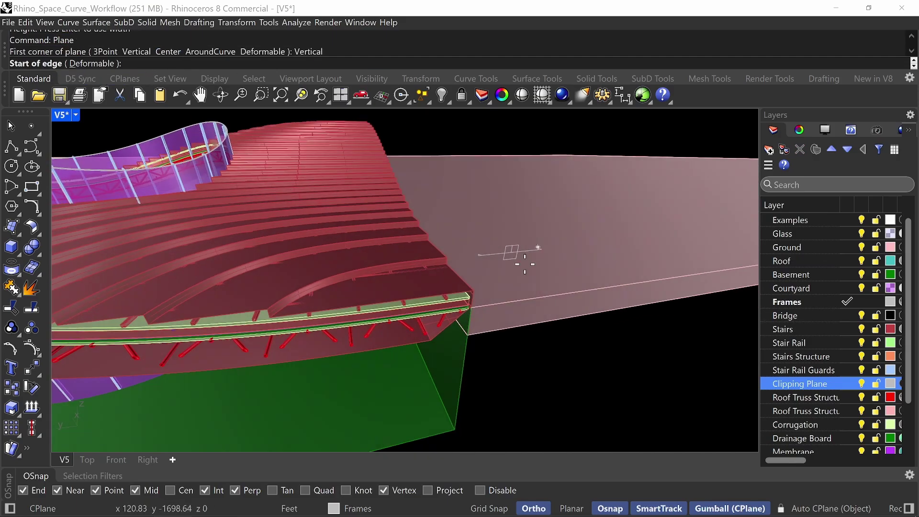
left_click(479, 255)
left_click(538, 249)
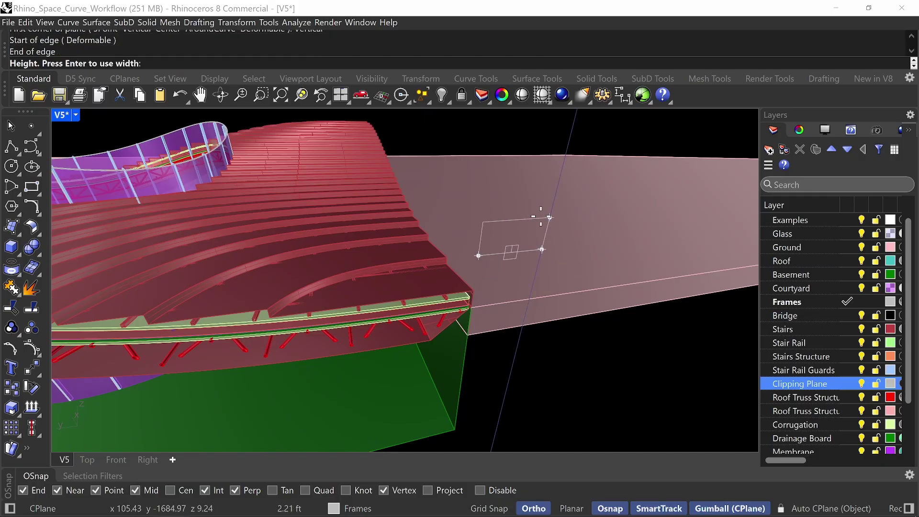
left_click(532, 209)
right_click_drag(519, 182, 555, 227)
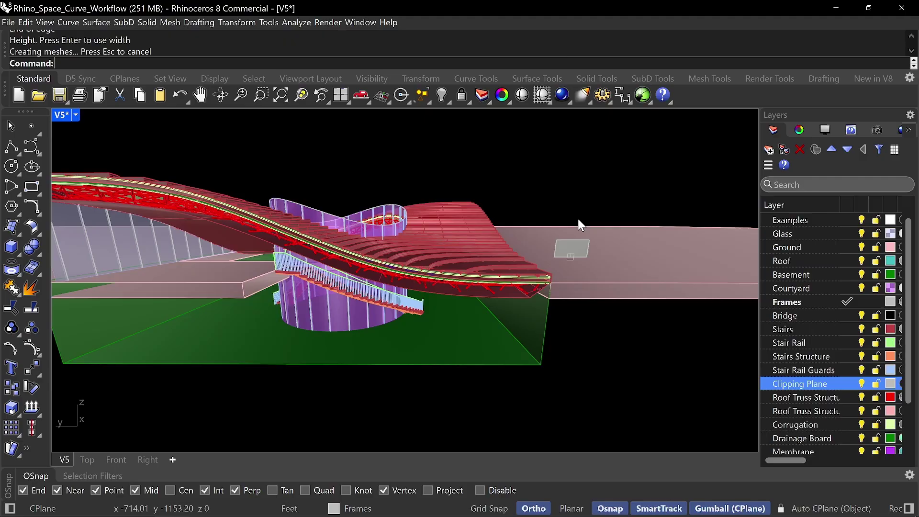
Use OrientCameraToSrf to aim the perspective camera at the small vertical plane surface
type("Orient3Pt")
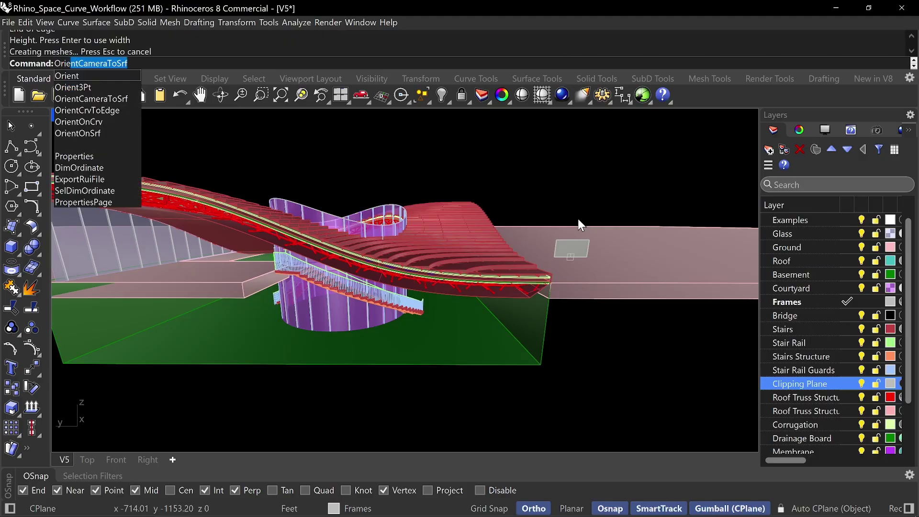
key("Return")
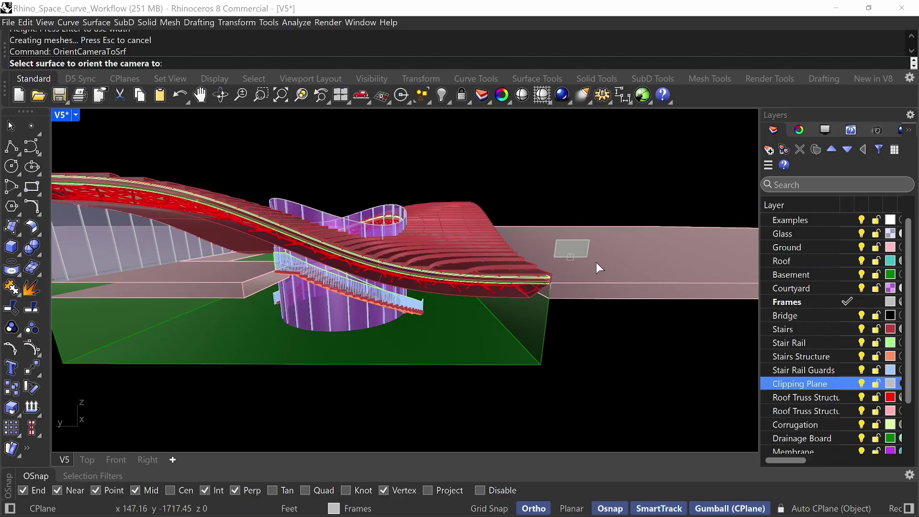
left_click(579, 252)
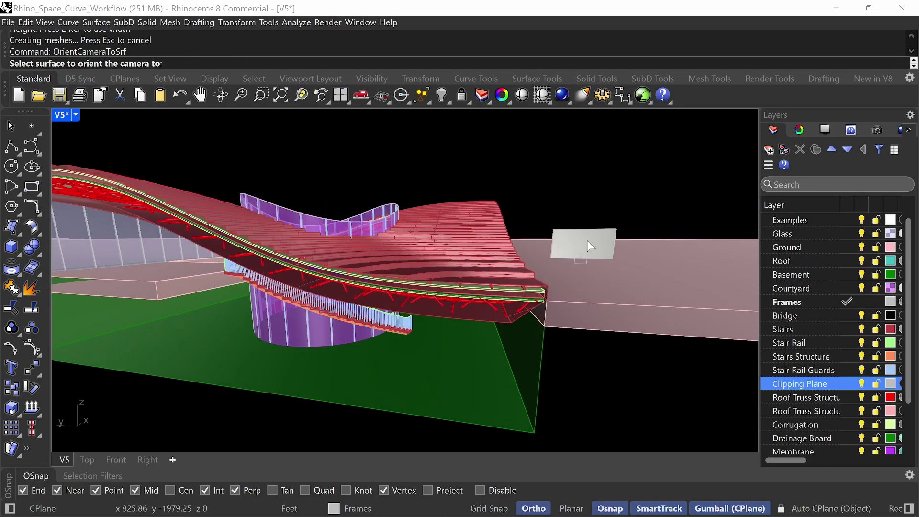
left_click(591, 241)
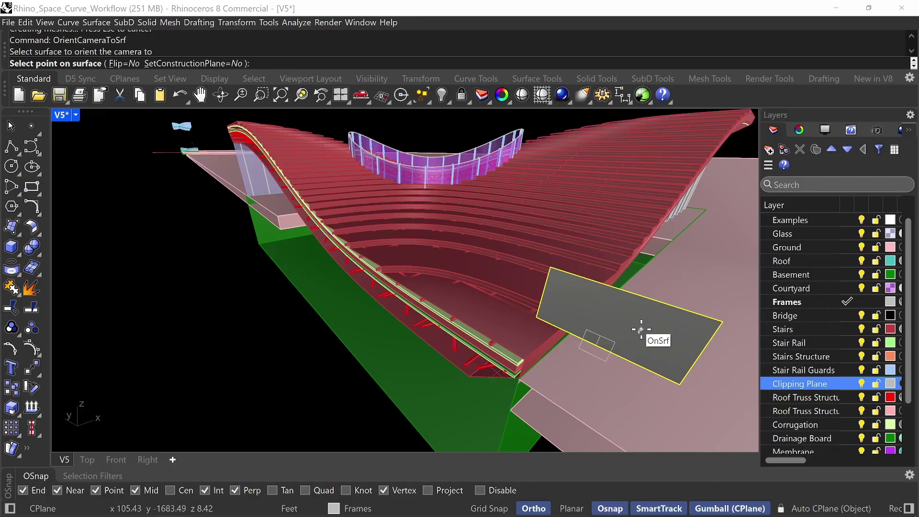
left_click(619, 319)
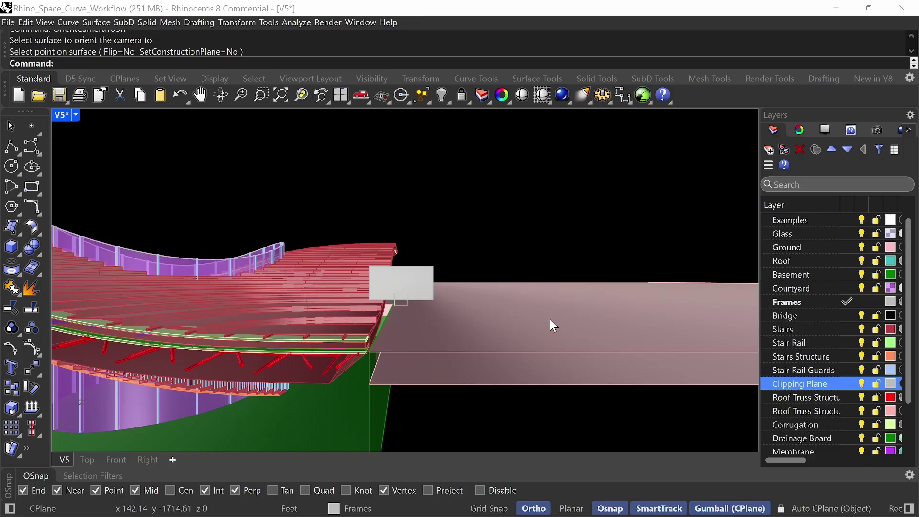
Save the current camera as named view SP9
type("NamedView")
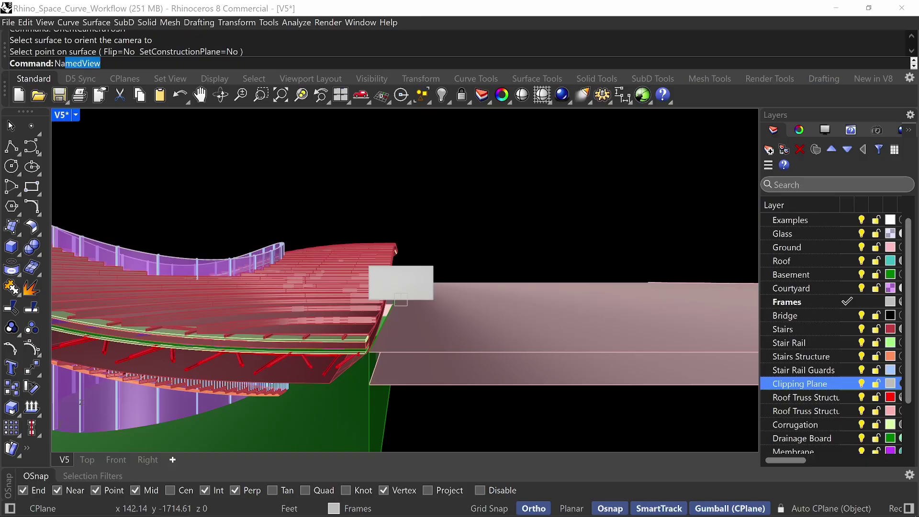
key("Return")
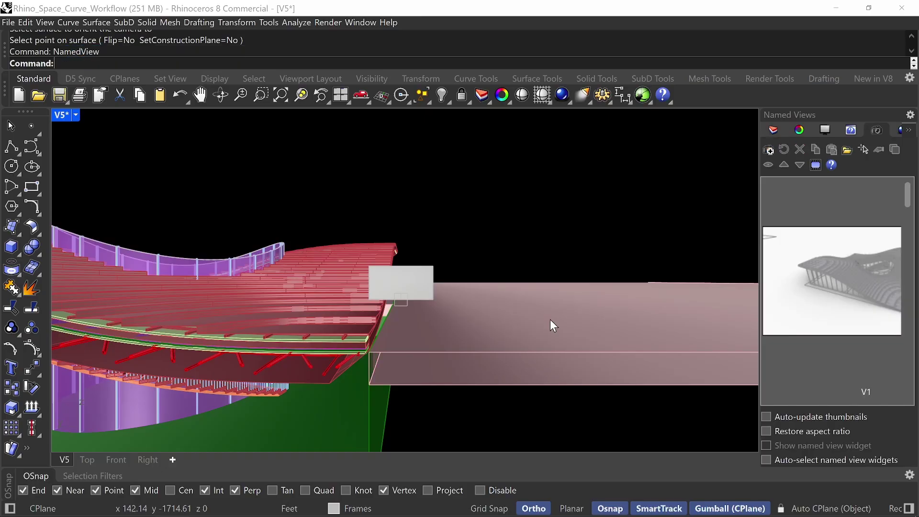
left_click(770, 150)
type("SP")
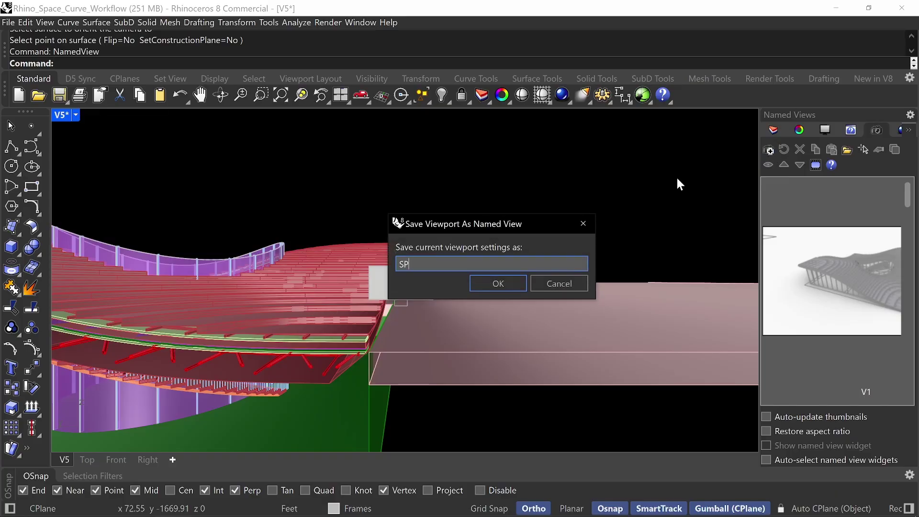
type("9")
key("Return")
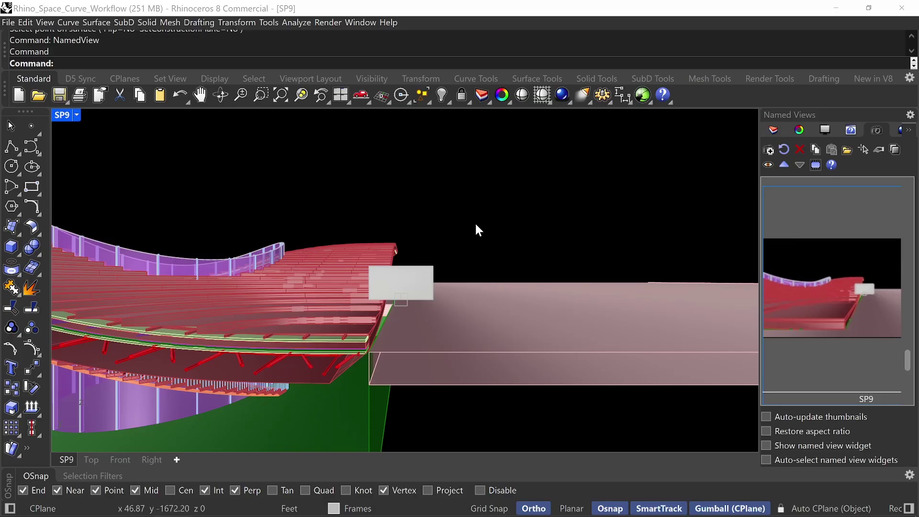
Restore SP9 and adjust the view to frame the whole sectioned building at eye level
right_click_drag(474, 221, 360, 272)
type("Sp9")
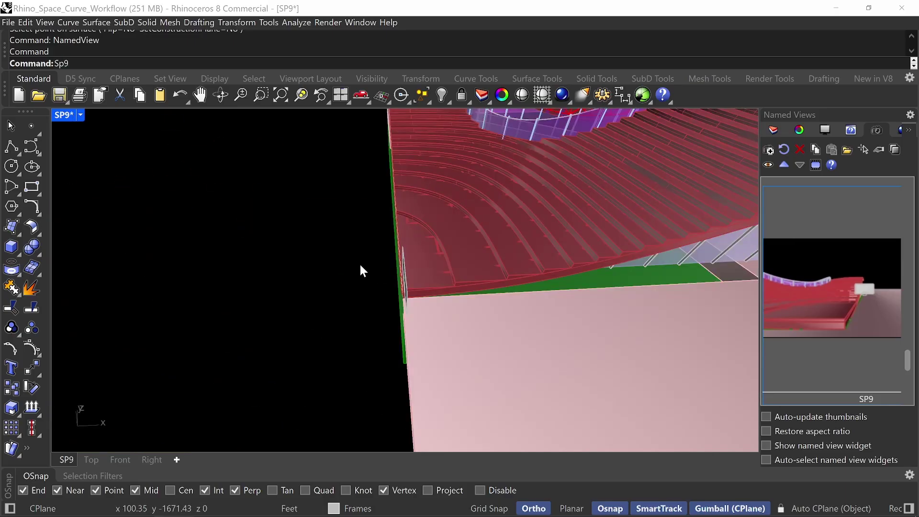
key("Return")
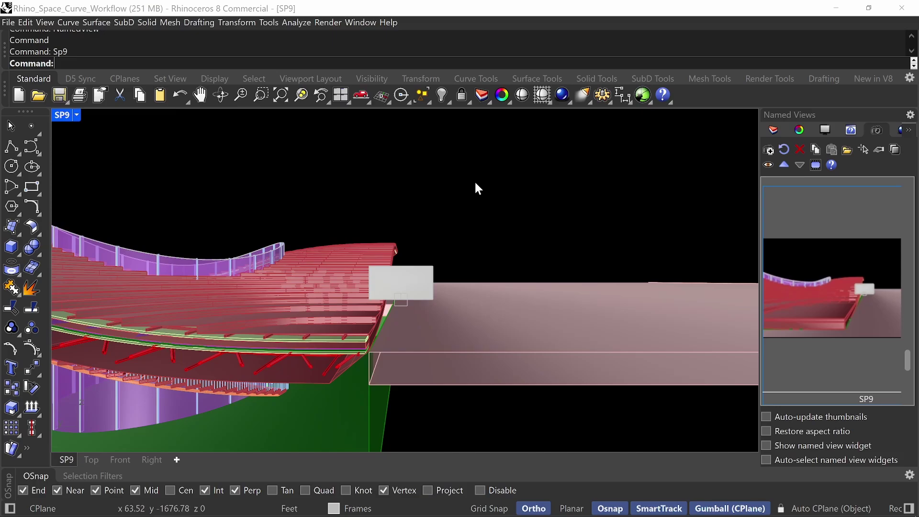
scroll(411, 207, "down", 5)
scroll(410, 221, "down", 3)
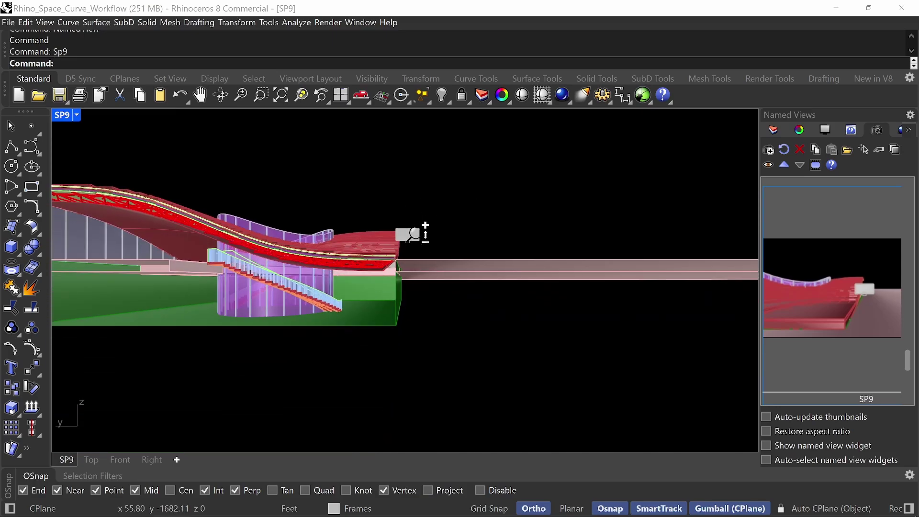
right_click_drag(402, 211, 479, 268)
scroll(408, 290, "down", 5)
right_click_drag(408, 290, 461, 271, "ctrl")
right_click_drag(429, 330, 431, 283, "shift")
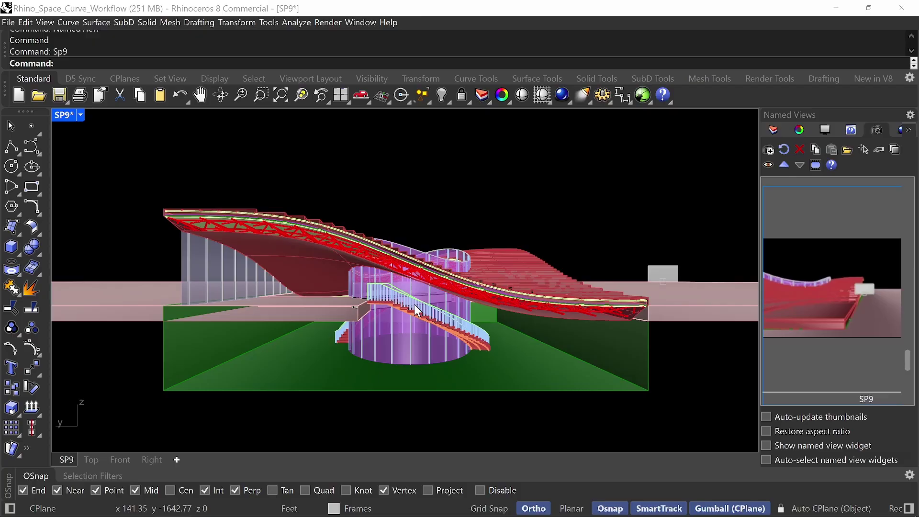
Overwrite named view SP9 with the current perspective, replacing the old one, and restore it
type("NamedView")
key("Return")
left_click(768, 150)
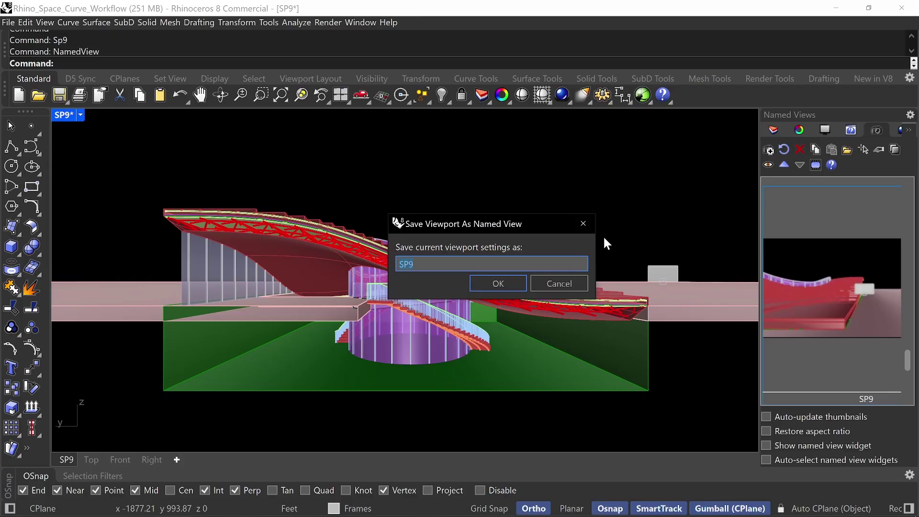
key("Return")
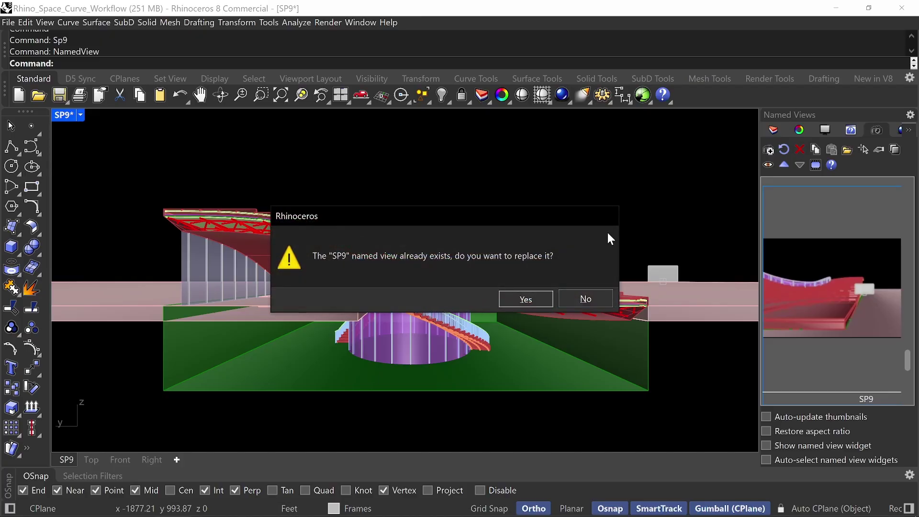
left_click(519, 299)
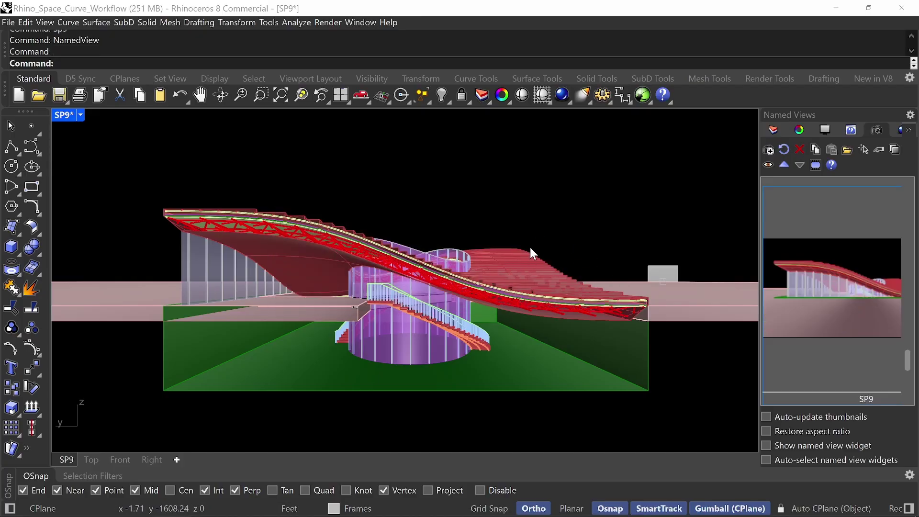
right_click_drag(595, 234, 231, 272)
type("S")
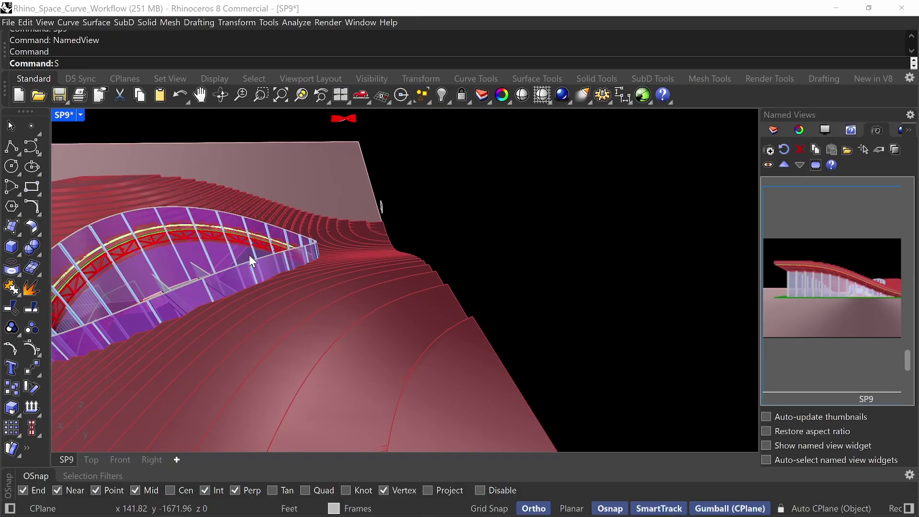
type("p9")
key("Return")
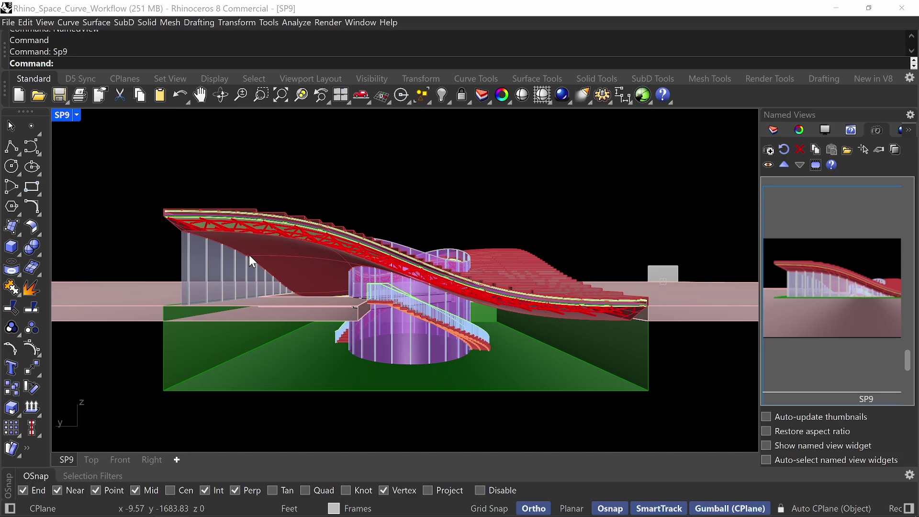
Uncheck SP9 under the clipping plane's Views Clipped, then restore the SP9 view
left_click(660, 283)
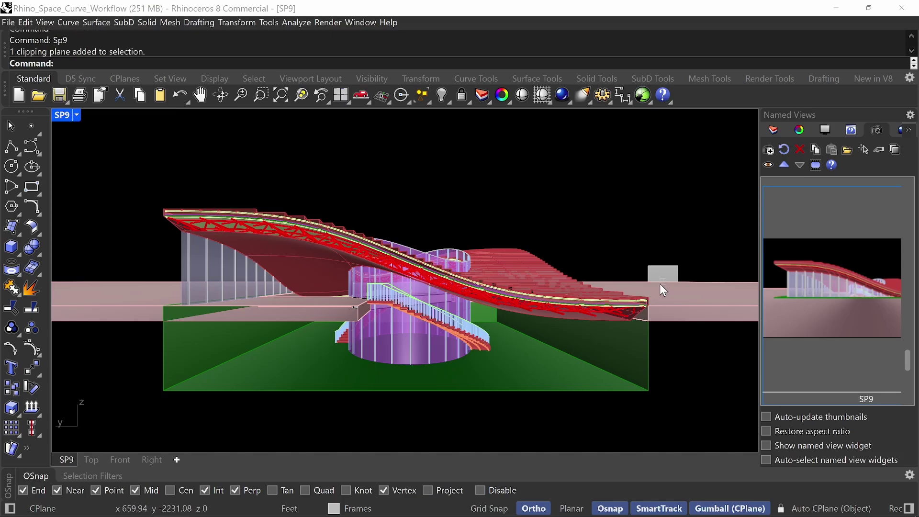
left_click(799, 130)
left_click(798, 400)
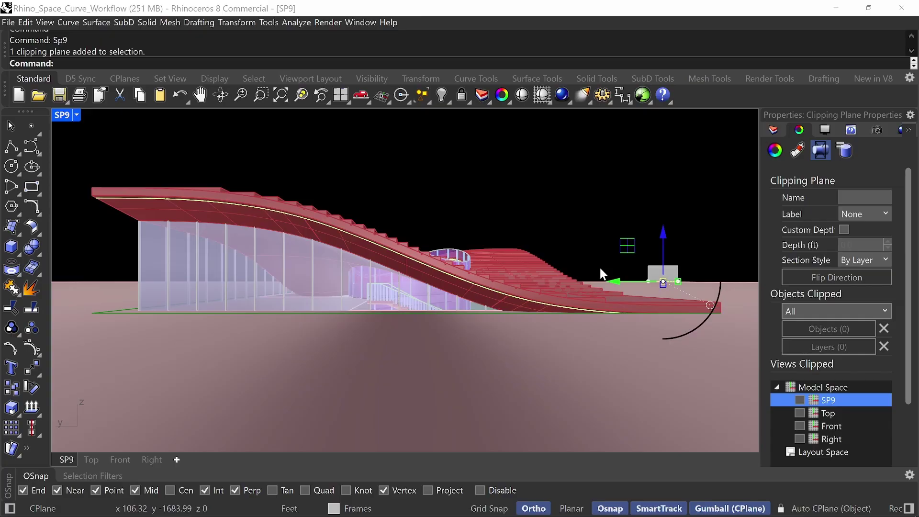
right_click_drag(625, 203, 607, 201)
key("Escape")
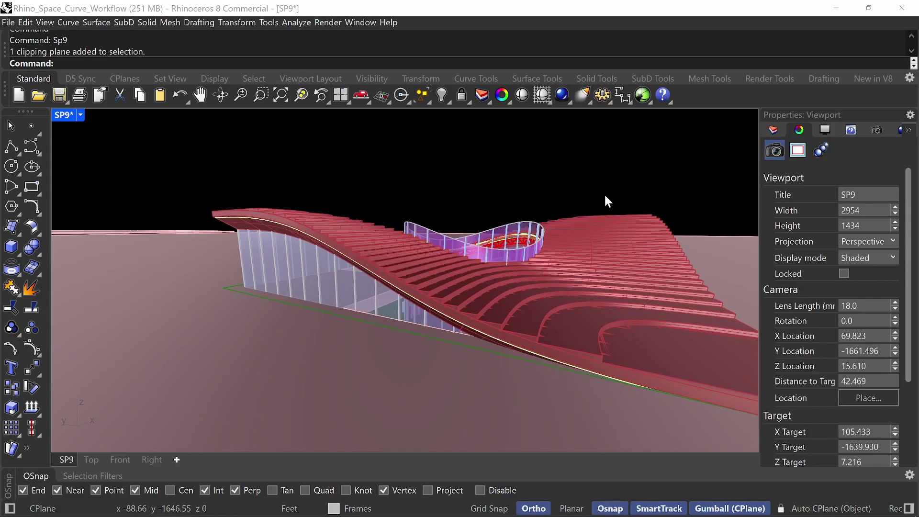
type("Sp9")
key("Return")
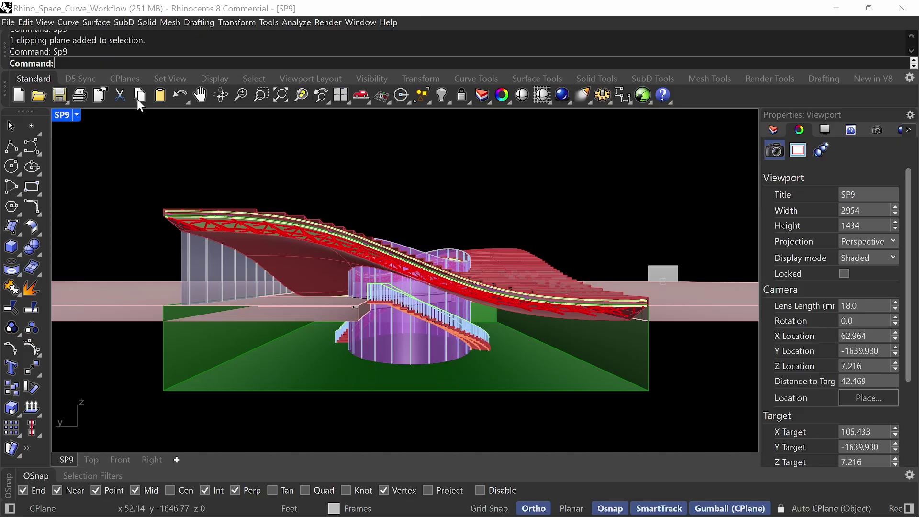
Preview SP9 in Rendered, return it to Shaded, and crossing-select all building geometry
left_click(74, 116)
left_click(125, 150)
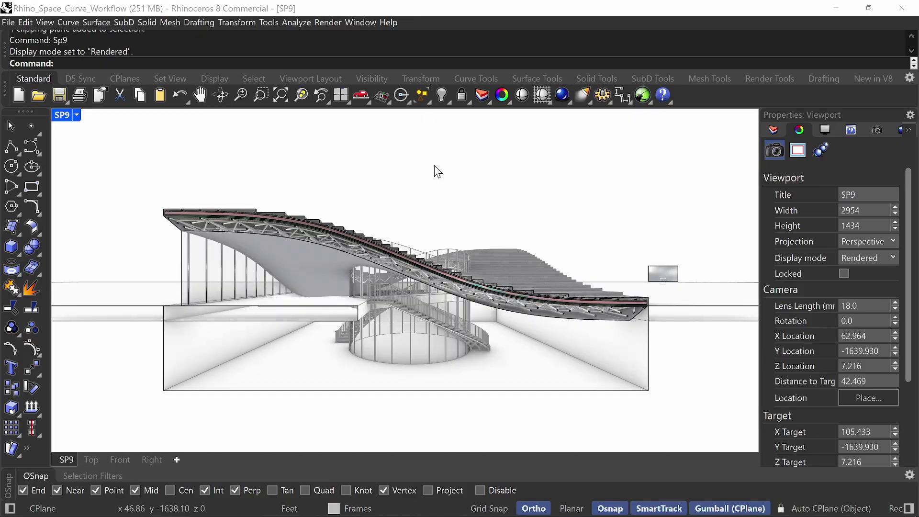
left_click(62, 114)
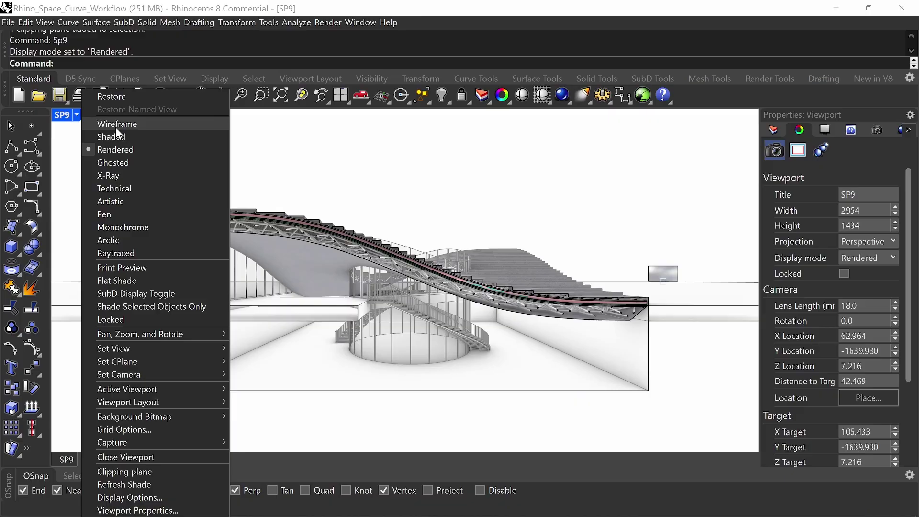
left_click(124, 136)
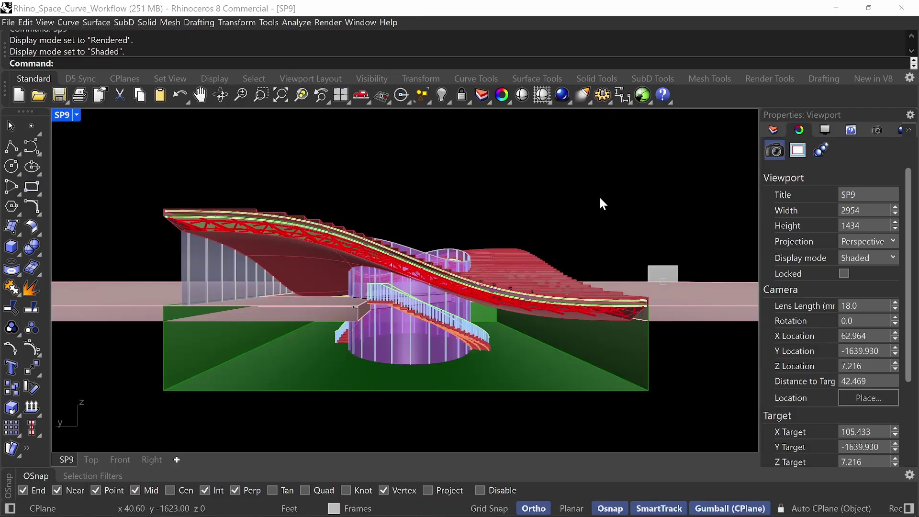
left_click_drag(608, 190, 153, 414)
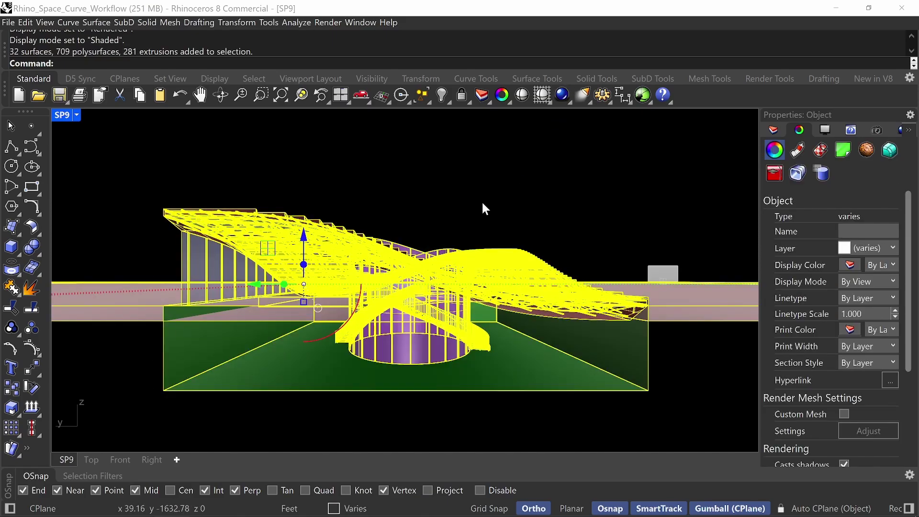
Run Make2D from view SP9 and show the resulting drawing maximized in Top view
type("Make2D")
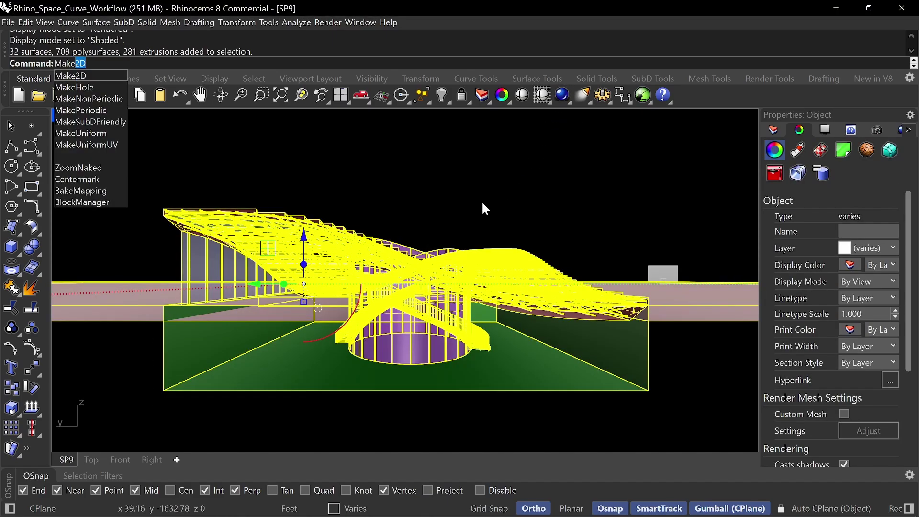
key("Return")
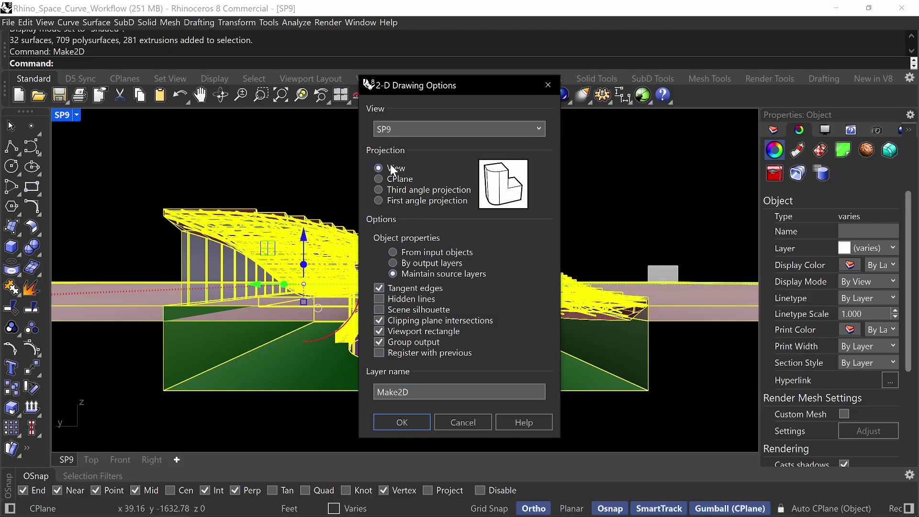
left_click(406, 422)
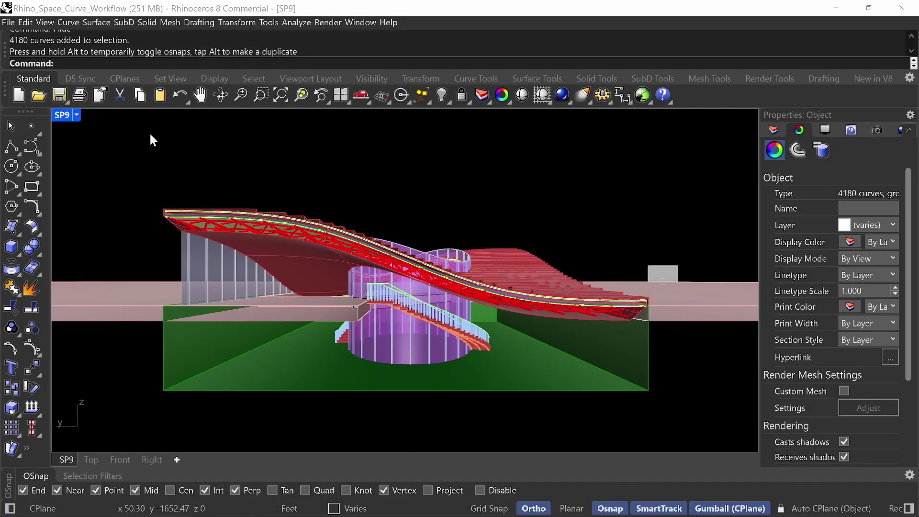
double_click(65, 116)
double_click(61, 116)
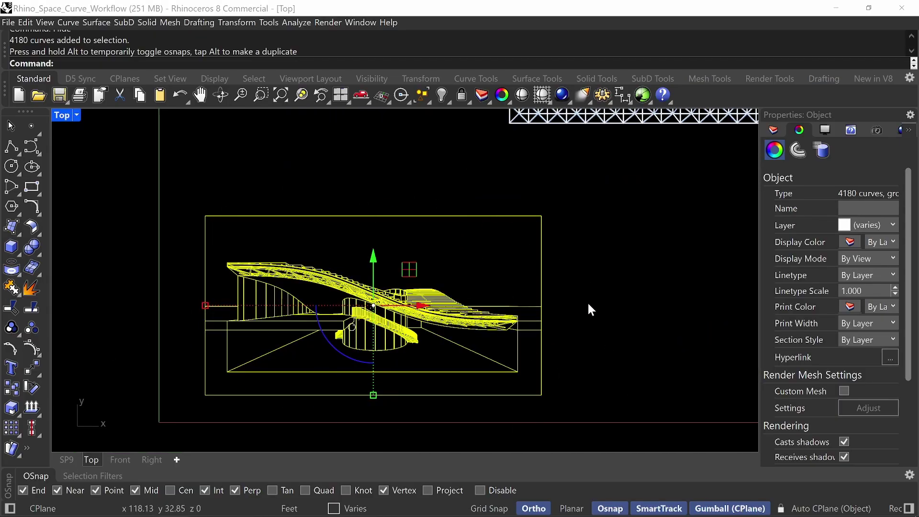
Add a 2.50 vertical dimension on the drawing's left side
left_click(485, 188)
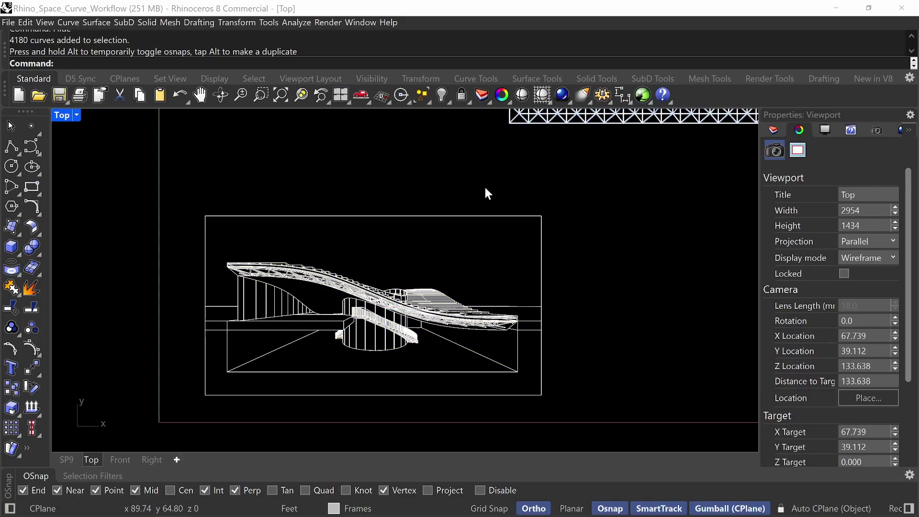
type("Dim")
key("Return")
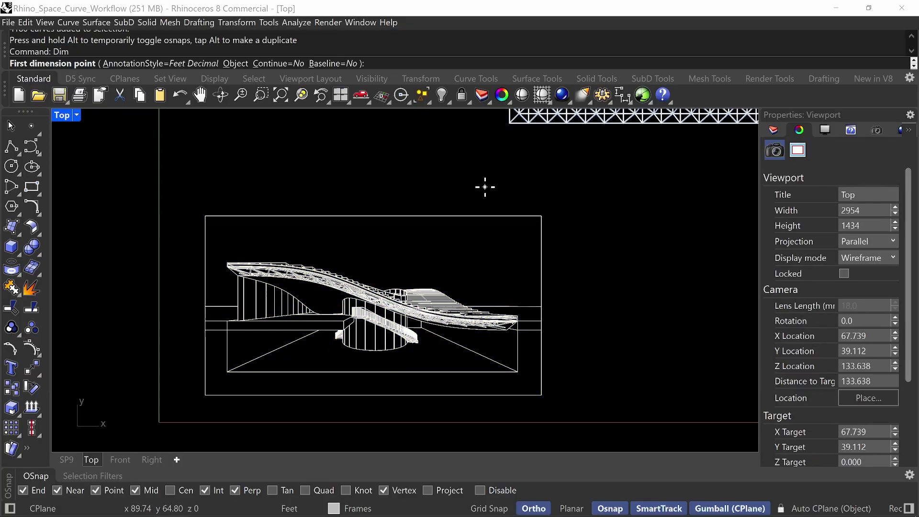
scroll(269, 362, "up", 3)
left_click(222, 304)
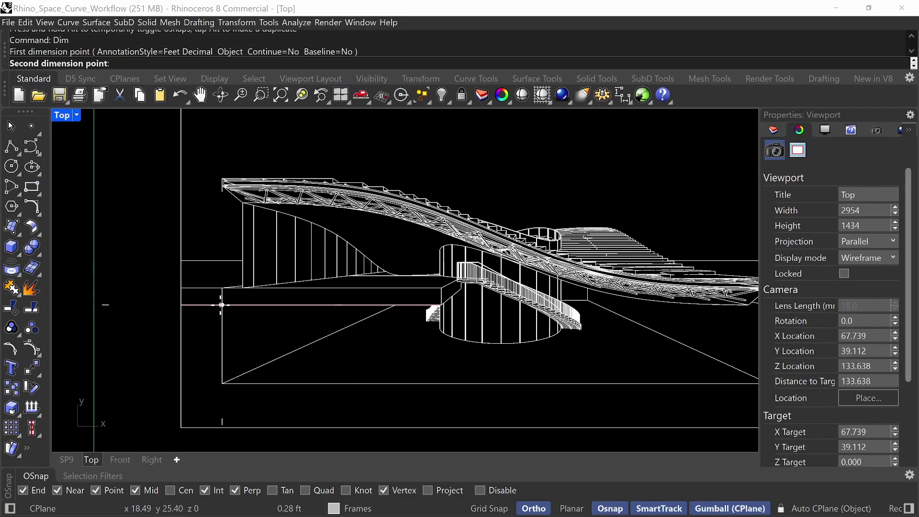
left_click(222, 289)
left_click(153, 291)
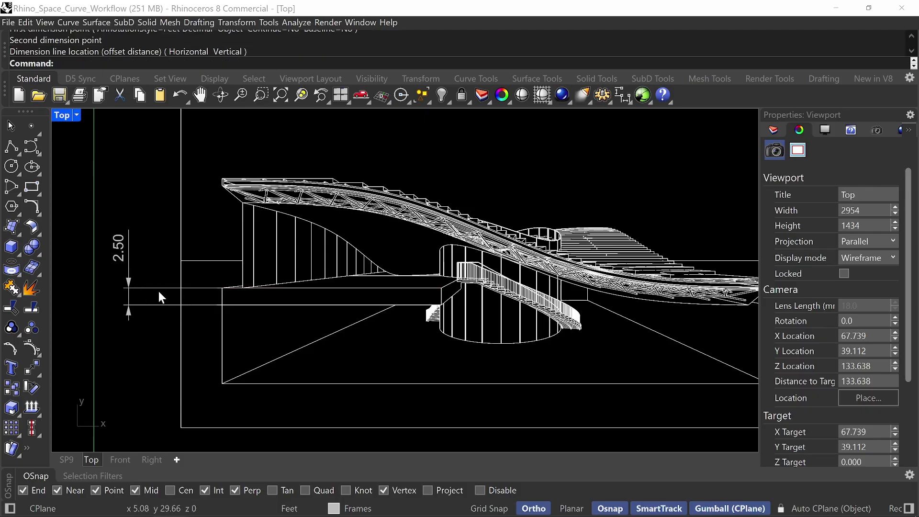
right_click_drag(220, 329, 238, 315)
Add an 11.50 vertical dimension from the line intersection down to the base corner
key("Return")
left_click(240, 291)
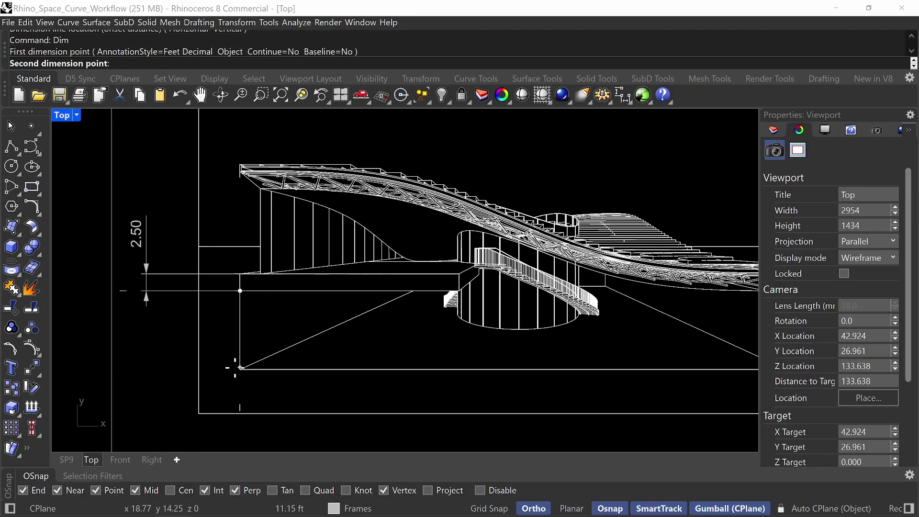
left_click(240, 368)
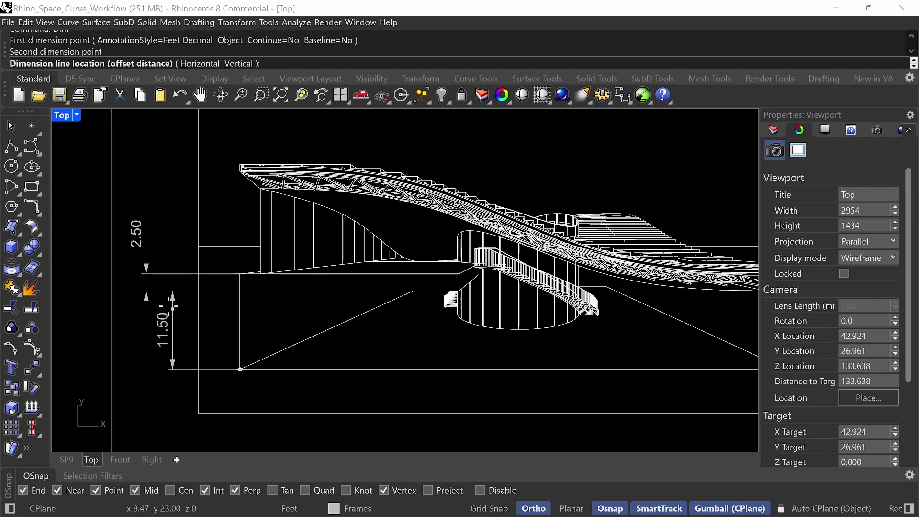
left_click(146, 293)
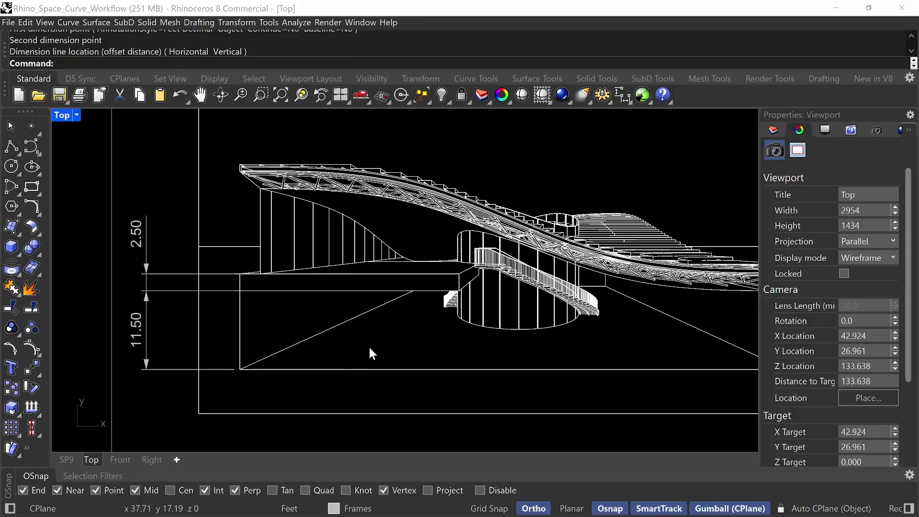
right_click_drag(402, 331, 366, 304)
scroll(237, 162, "up", 5)
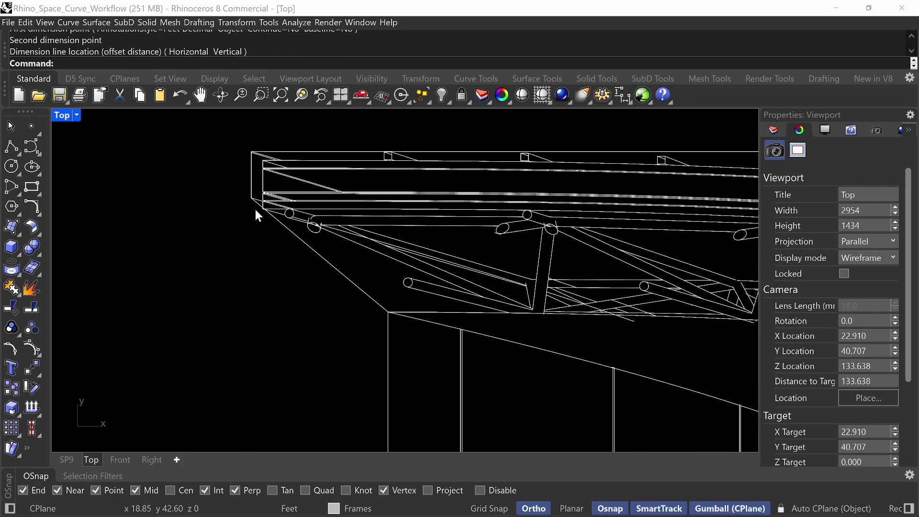
Dimension the roof edge from the truss end to the endpoint below
key("Return")
left_click(251, 152)
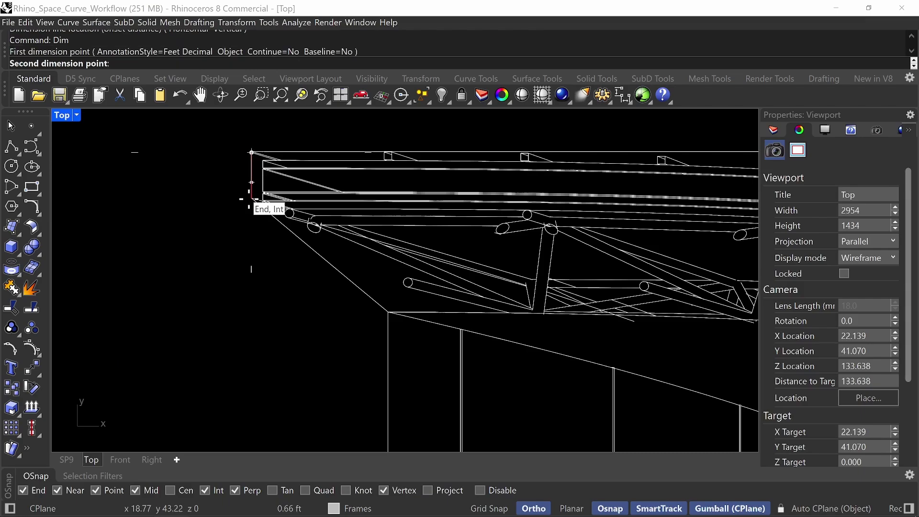
left_click(251, 198)
scroll(243, 199, "down", 5)
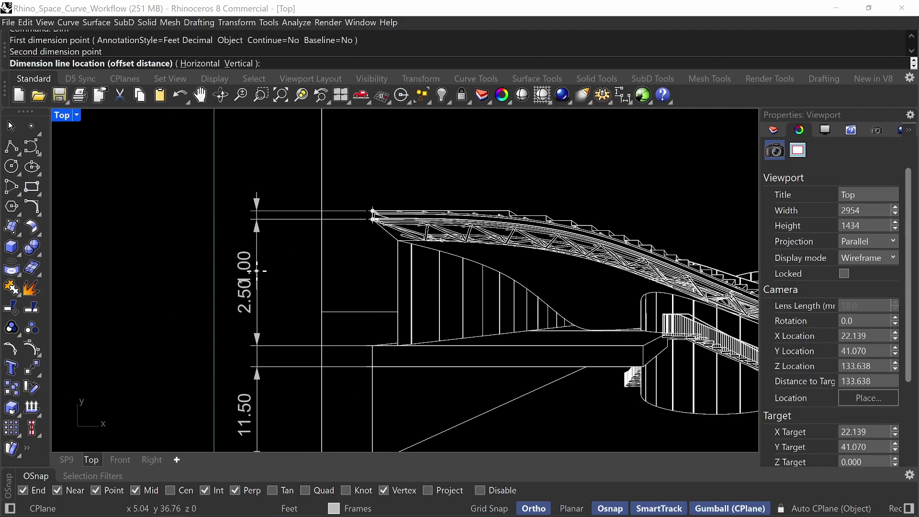
left_click(257, 275)
Add the 3.00 width dimension at the roof end
key("Return")
scroll(359, 230, "up", 6)
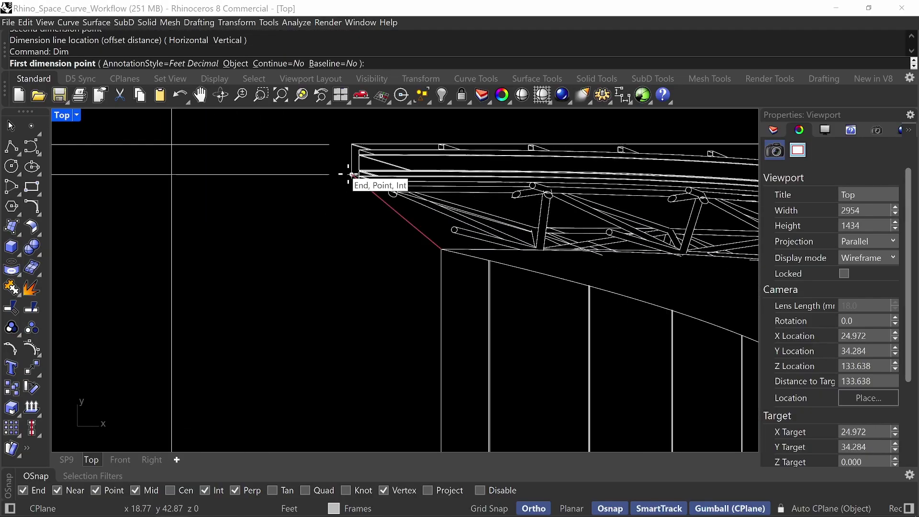
left_click(349, 174)
left_click(440, 249)
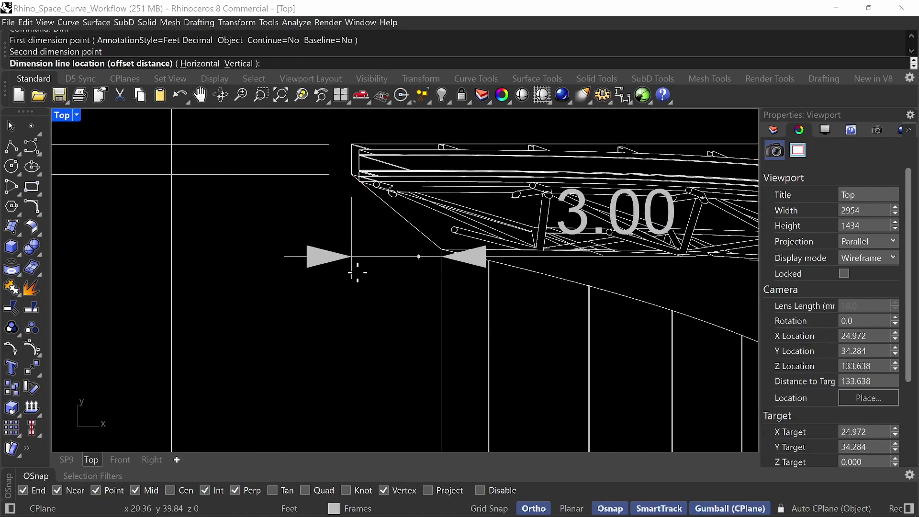
scroll(287, 264, "down", 4)
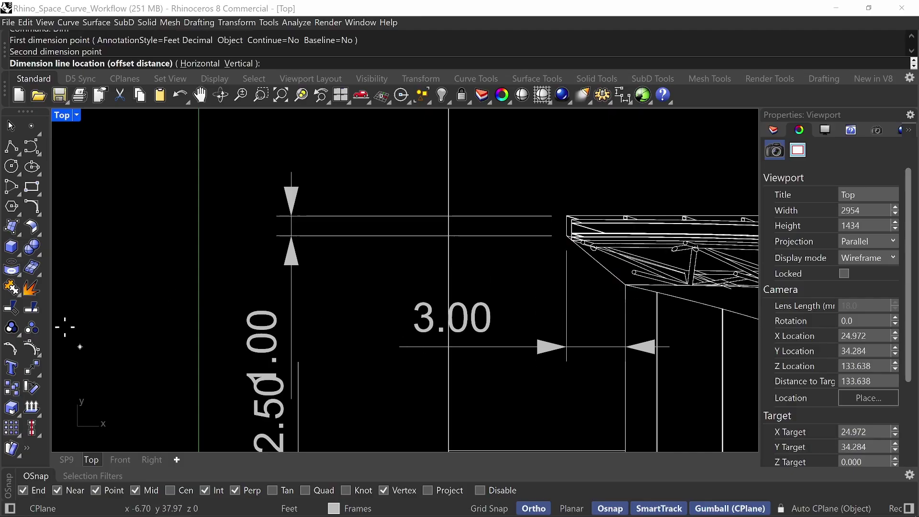
scroll(67, 323, "down", 5)
scroll(129, 351, "down", 3)
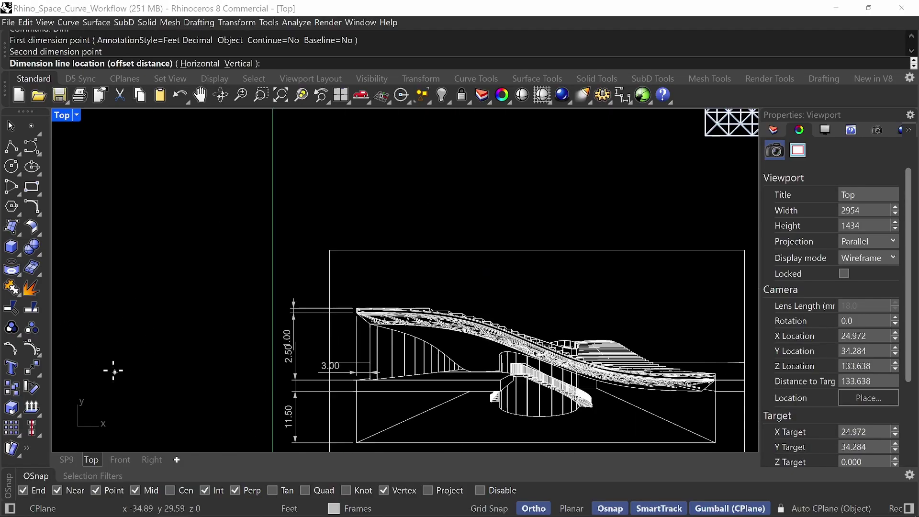
scroll(224, 319, "up", 5)
scroll(227, 319, "up", 2)
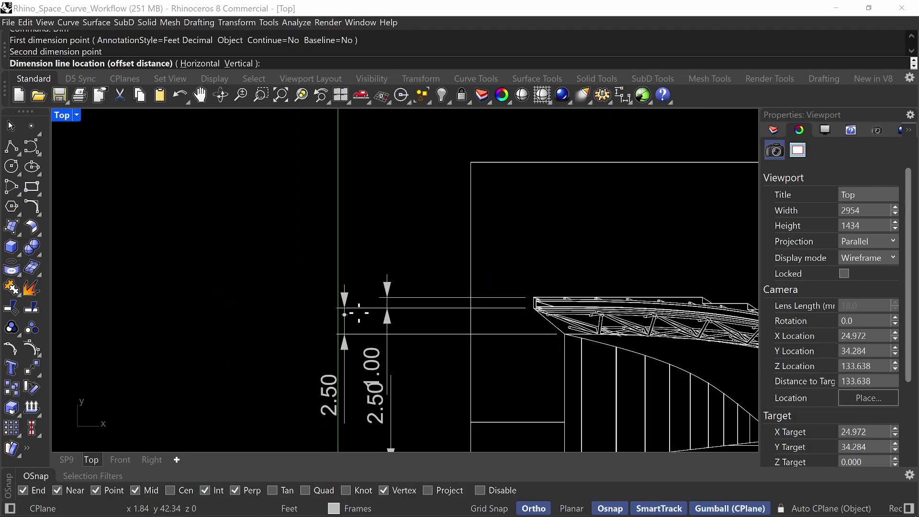
left_click(286, 316)
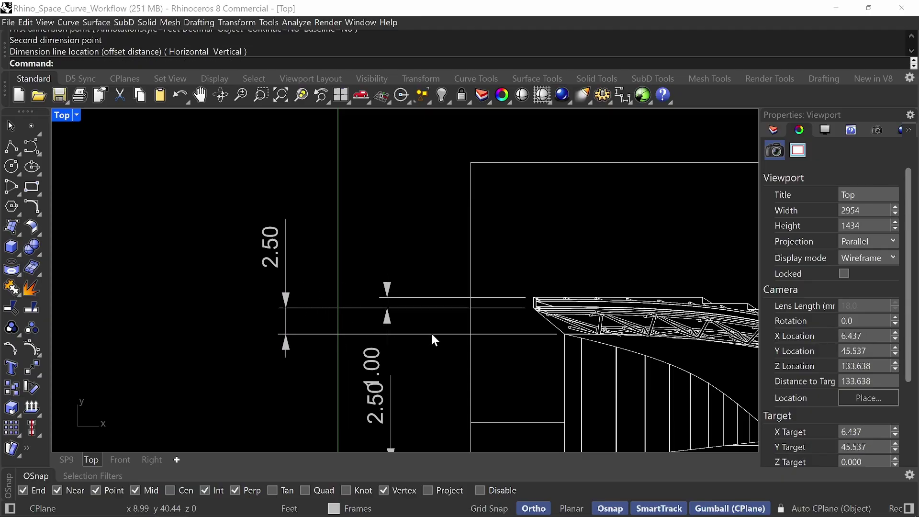
right_click_drag(431, 334, 334, 308)
scroll(466, 338, "up", 3)
Add the 12.47 dimension from the roof edge endpoint to the lower point, then view the whole drawing
key("Return")
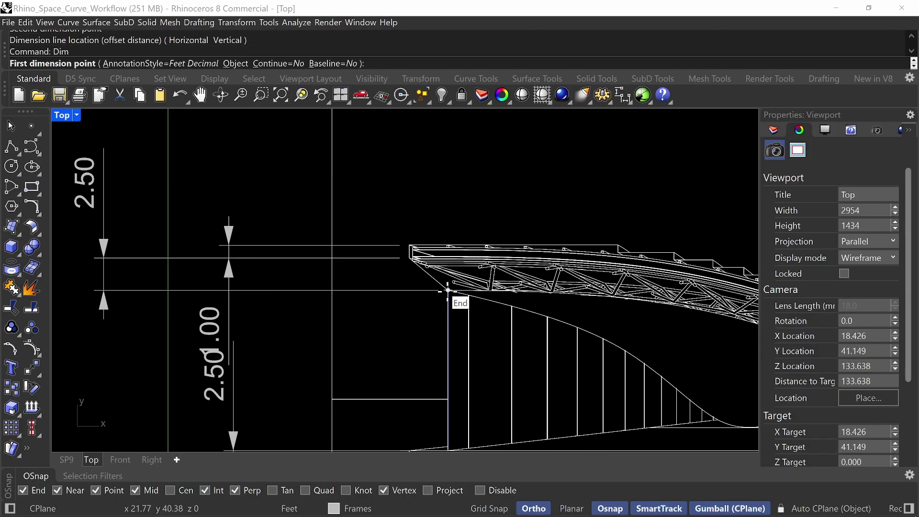
left_click(447, 290)
left_click(468, 409)
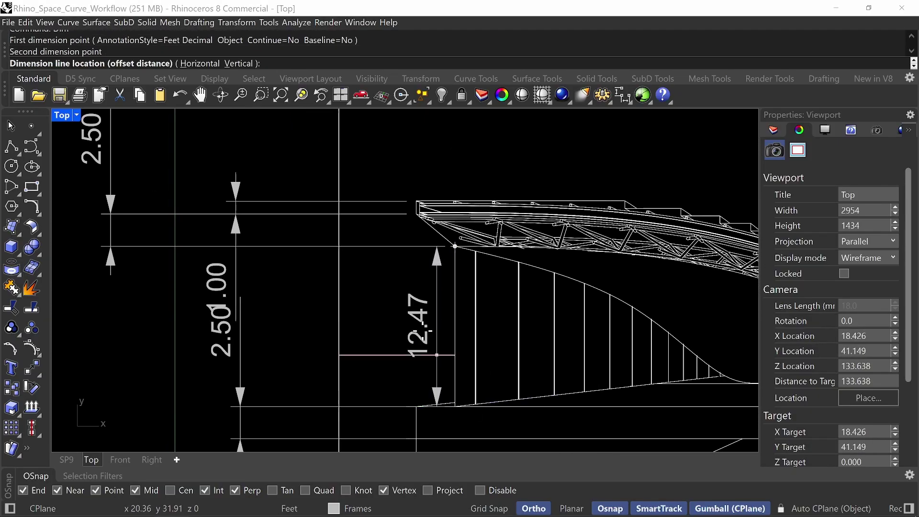
left_click(322, 316)
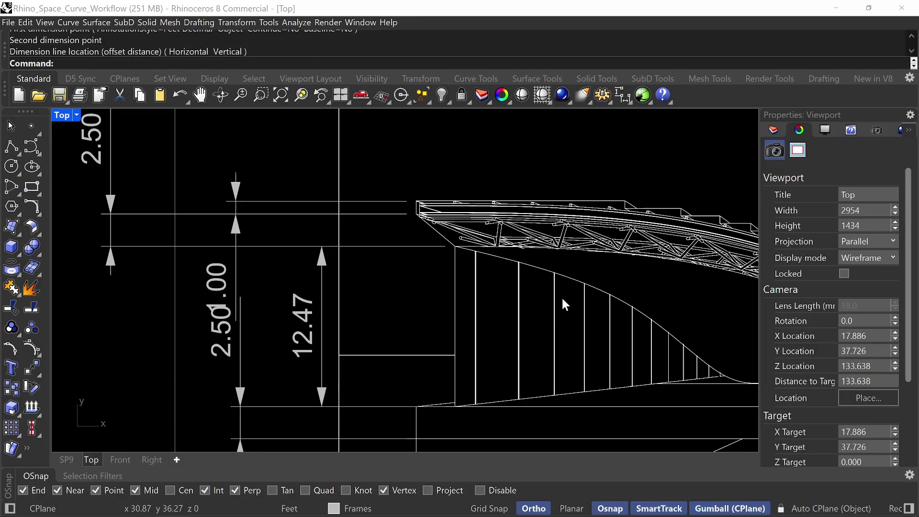
scroll(287, 323, "down", 3)
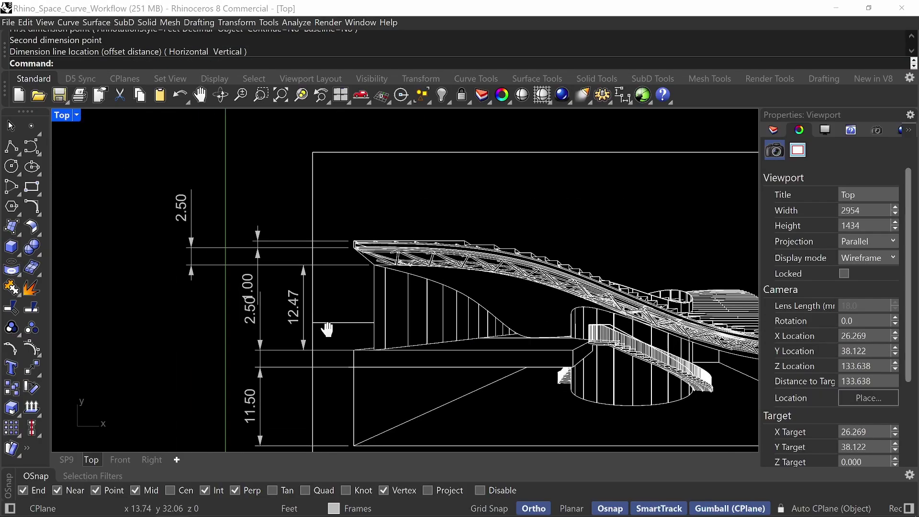
right_click_drag(327, 329, 335, 286)
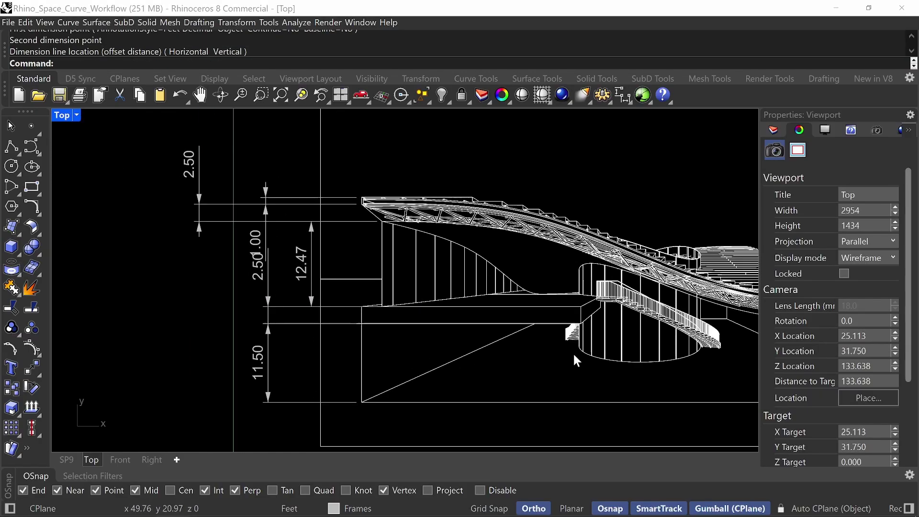
right_click_drag(576, 360, 355, 339)
scroll(460, 297, "down", 1)
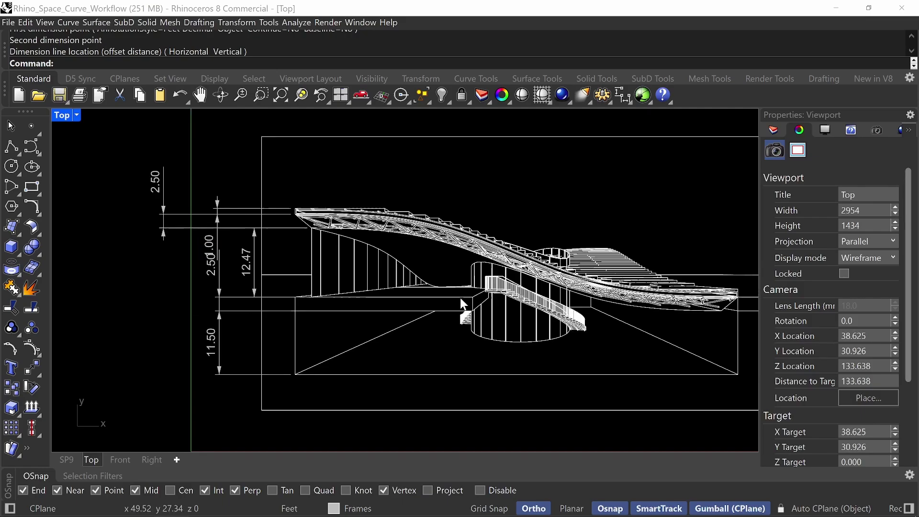
scroll(482, 308, "up", 1)
scroll(465, 312, "down", 1)
scroll(323, 247, "down", 2)
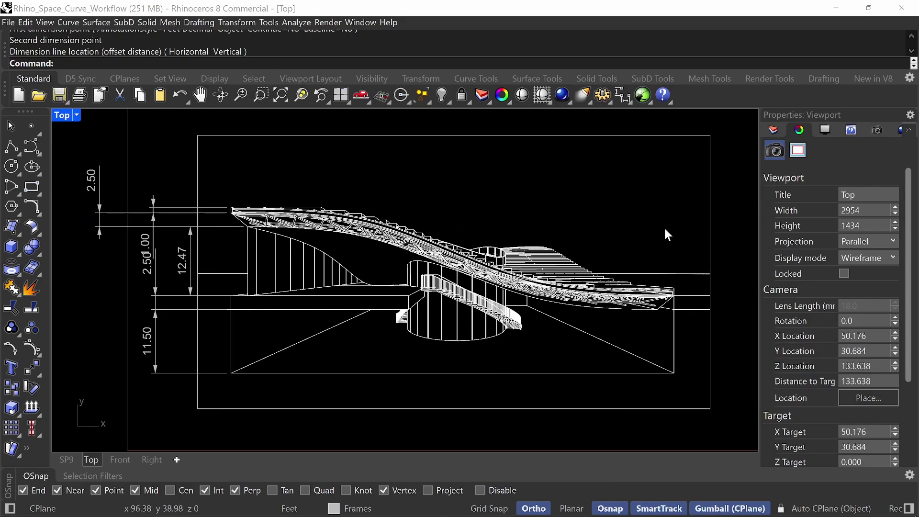
Maximize SP9 and uncheck SP9 under the clipping plane's Views Clipped to show the uncut model
double_click(62, 115)
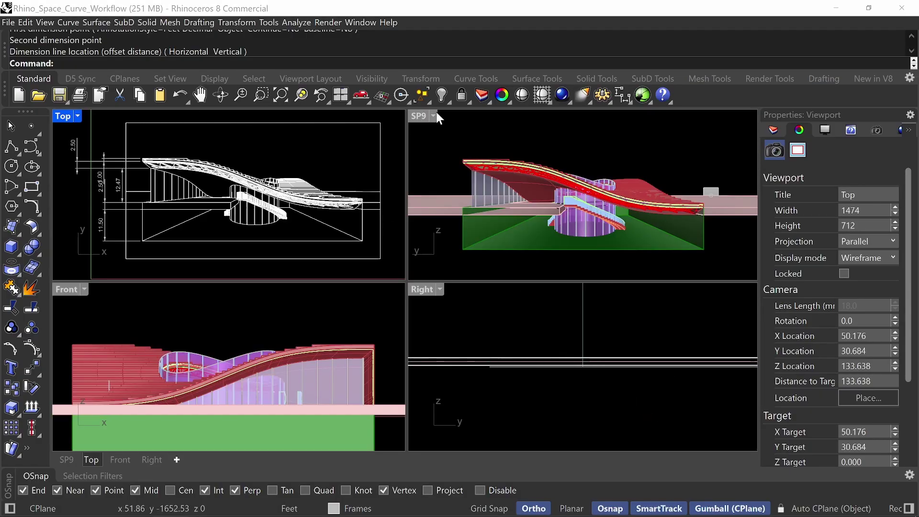
double_click(416, 116)
right_click_drag(496, 236, 616, 223)
left_click(676, 289)
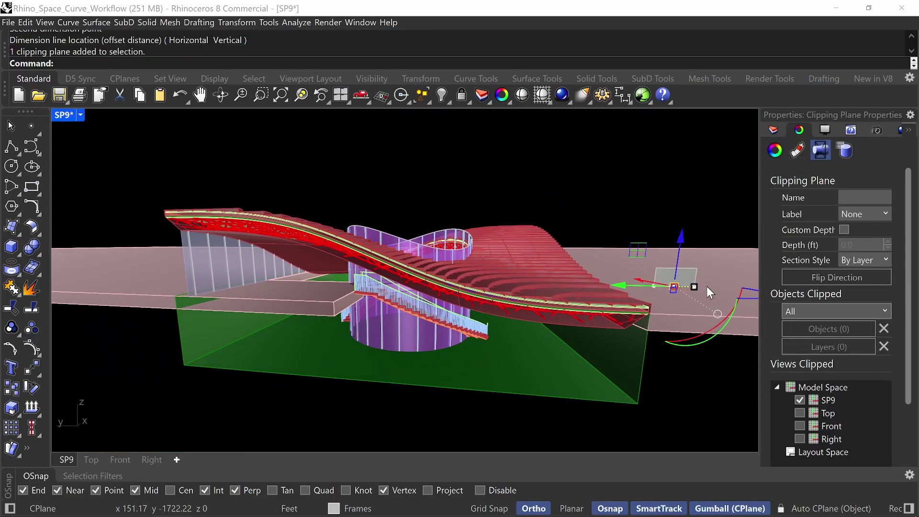
left_click(799, 399)
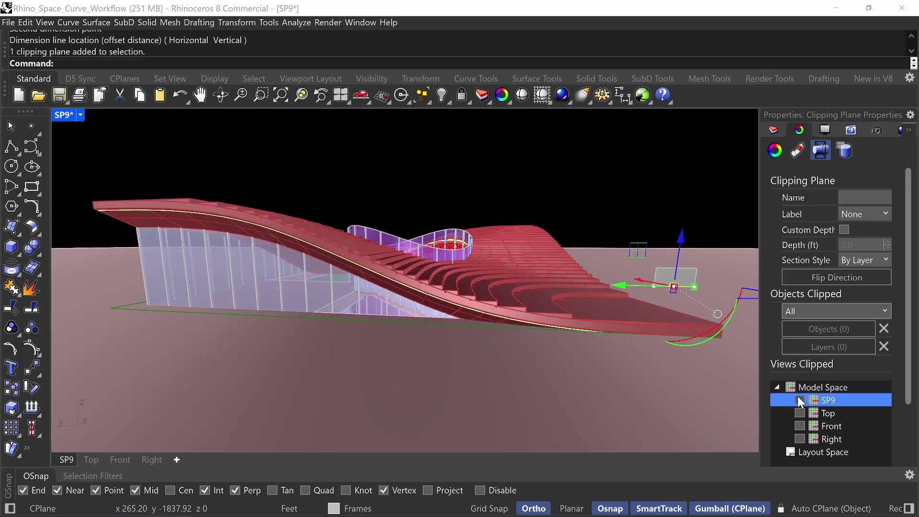
scroll(219, 335, "up", 5)
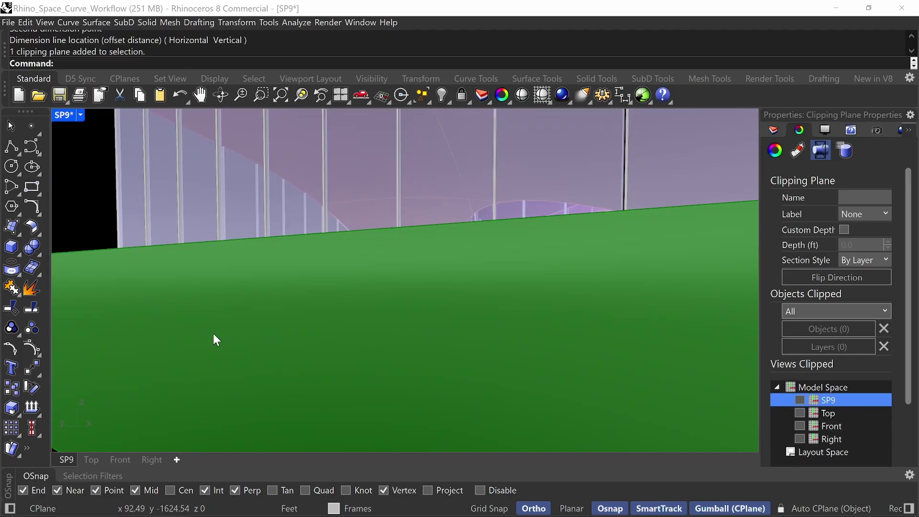
right_click_drag(213, 333, 375, 240, "shift")
Measure the slab edge with Distance, confirming the 2.50-foot drop
type("Distance")
key("Return")
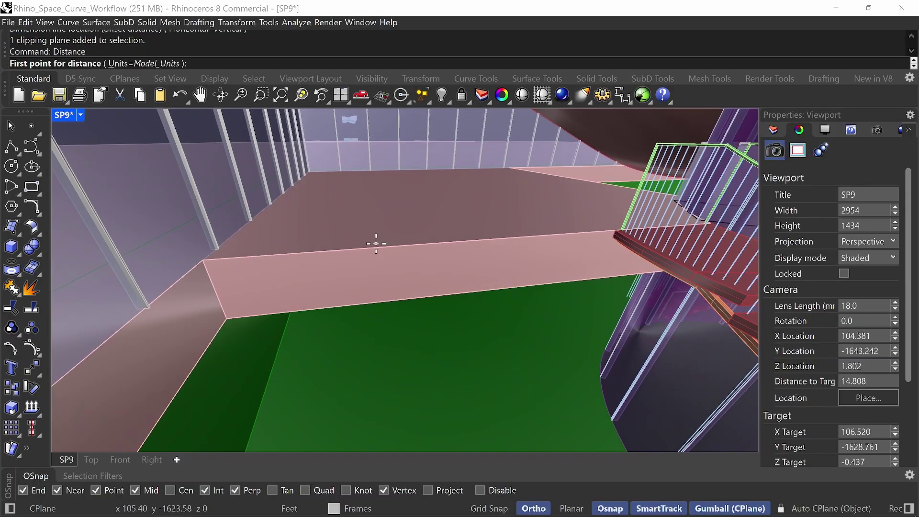
left_click(203, 262)
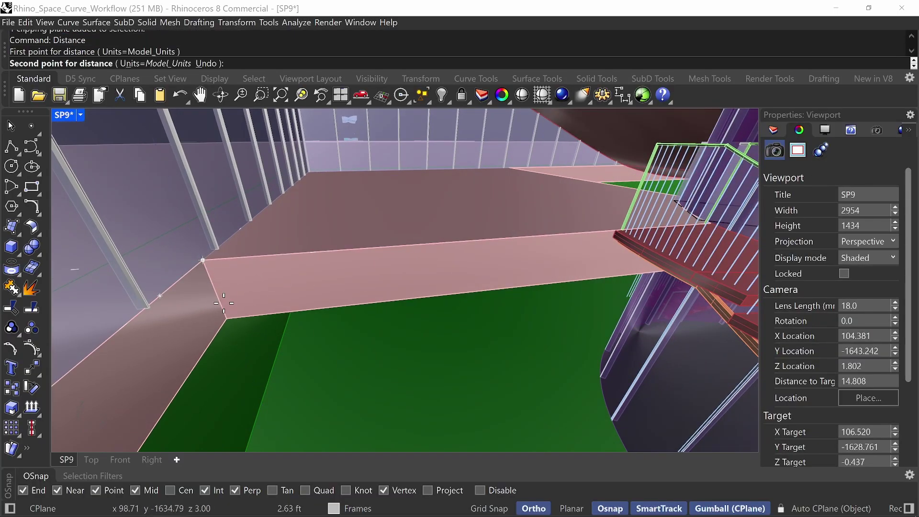
left_click(226, 318)
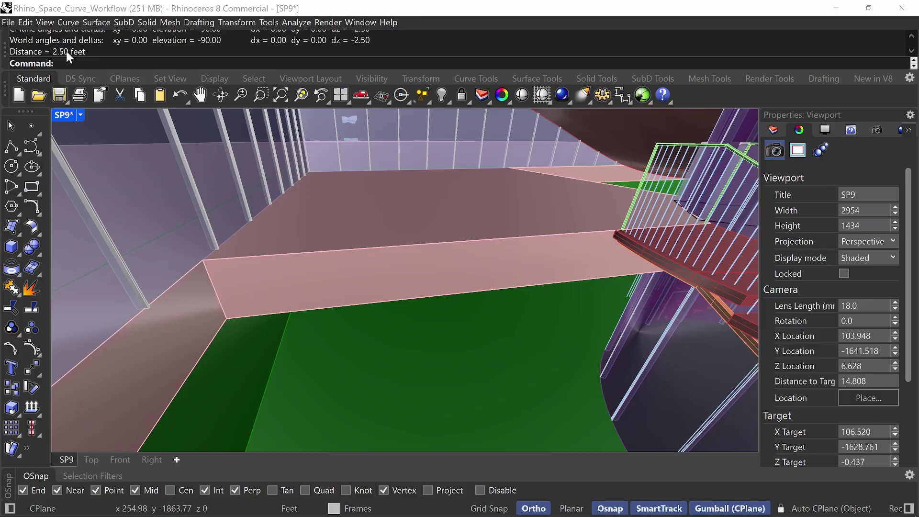
scroll(345, 287, "down", 10)
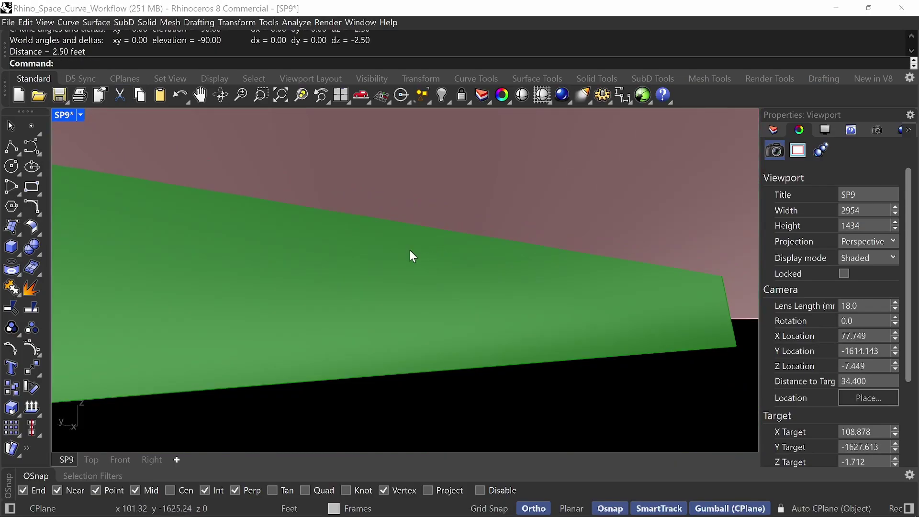
Zoom and orbit the SP9 perspective around the building to look down on the roof
scroll(445, 313, "up", 5)
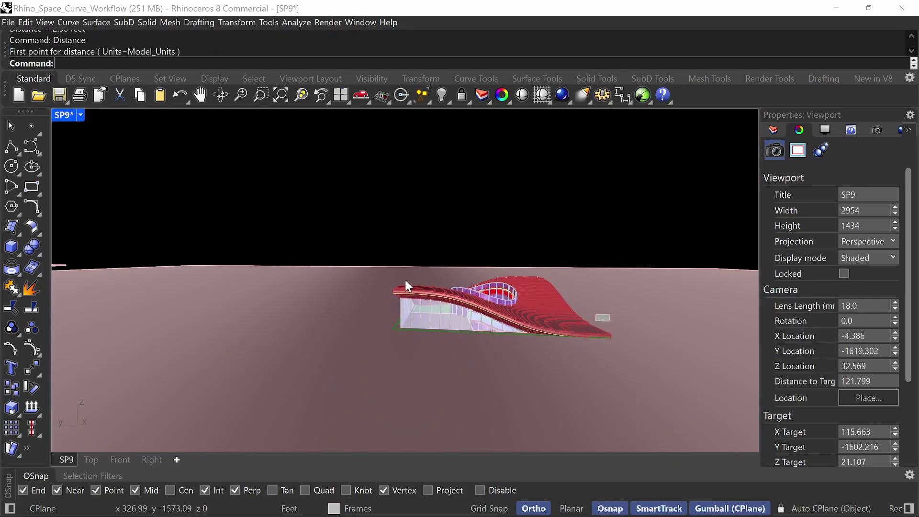
type("z")
key("Return")
left_click_drag(389, 312, 463, 297)
scroll(463, 297, "down", 4)
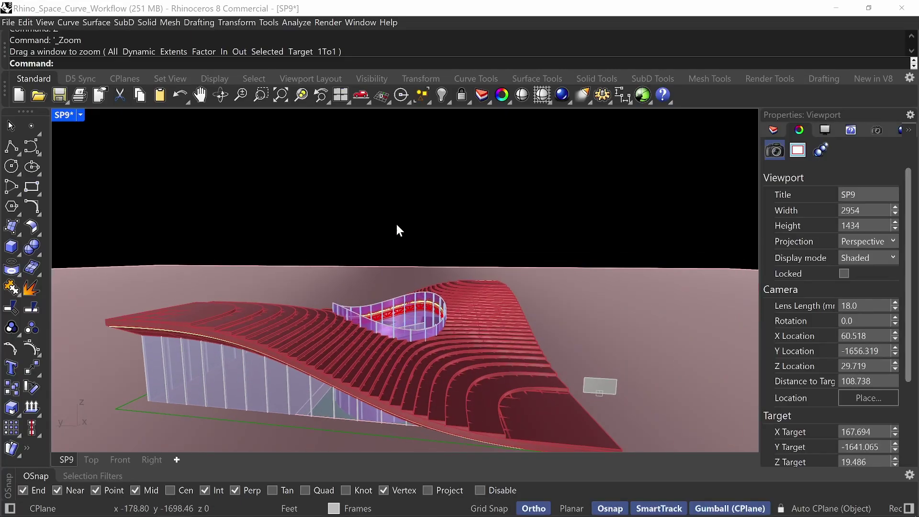
right_click_drag(212, 338, 487, 348)
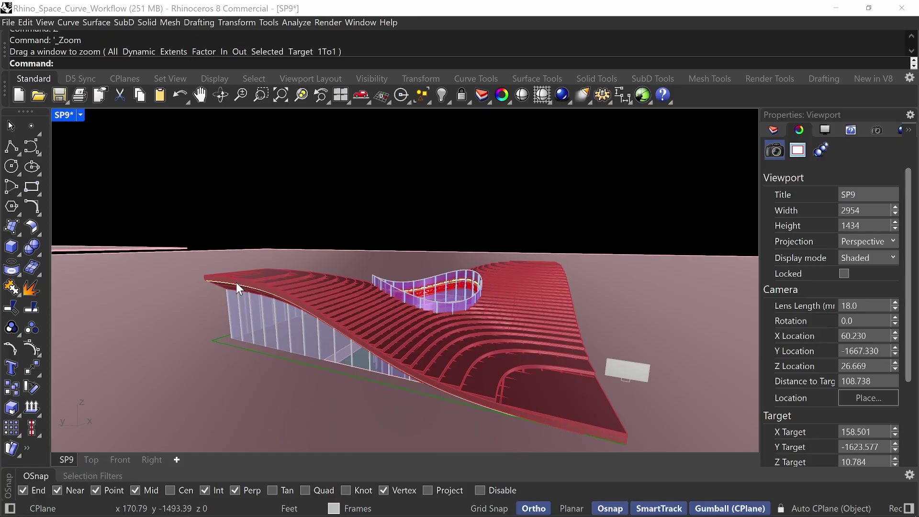
scroll(237, 282, "up", 8)
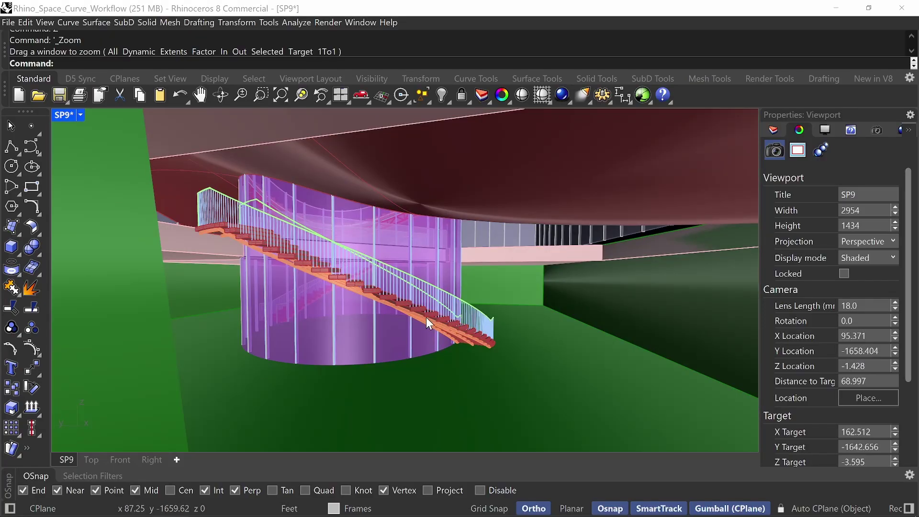
right_click_drag(425, 316, 388, 324)
right_click_drag(337, 243, 395, 244)
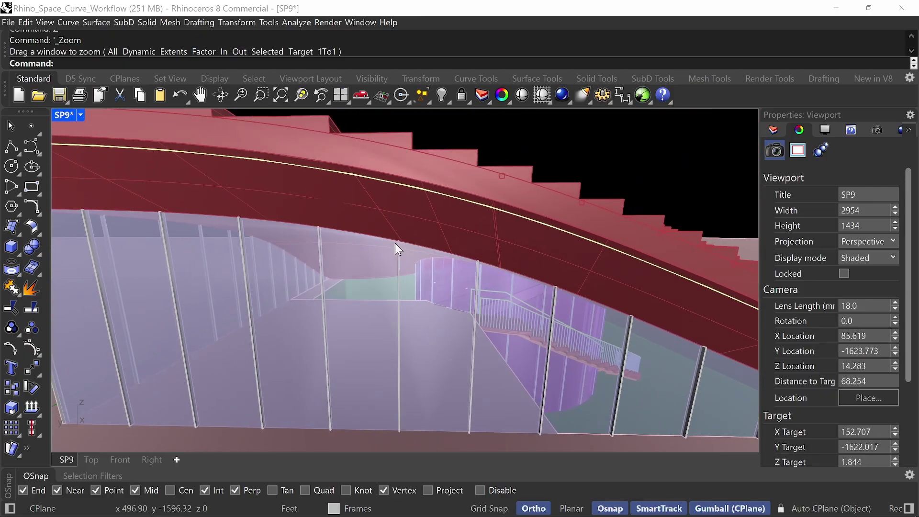
scroll(364, 237, "down", 3)
right_click_drag(420, 288, 277, 360)
Measure the roof end edge from top to bottom corner with Distance, reading 1.00 feet
type("dist")
key("Return")
type("z")
key("Return")
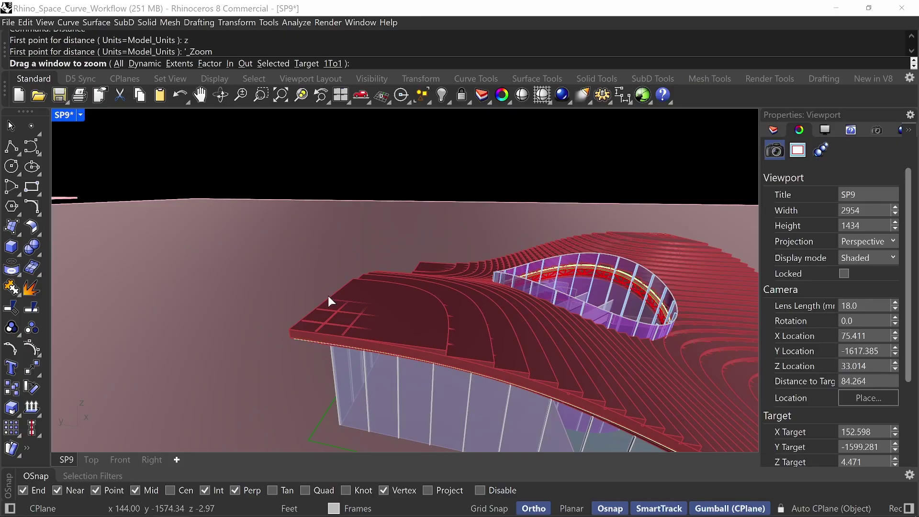
left_click_drag(328, 296, 261, 366)
right_click_drag(279, 294, 328, 277, "shift")
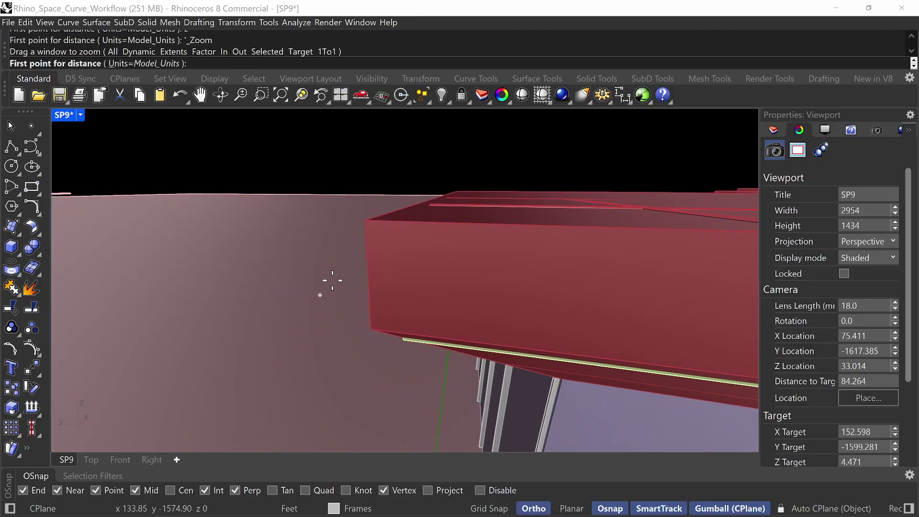
left_click(368, 217)
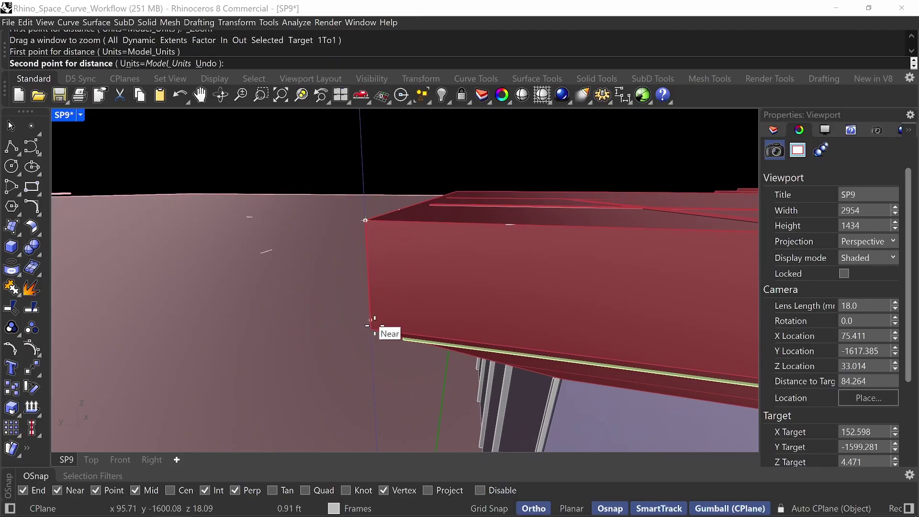
left_click(372, 329)
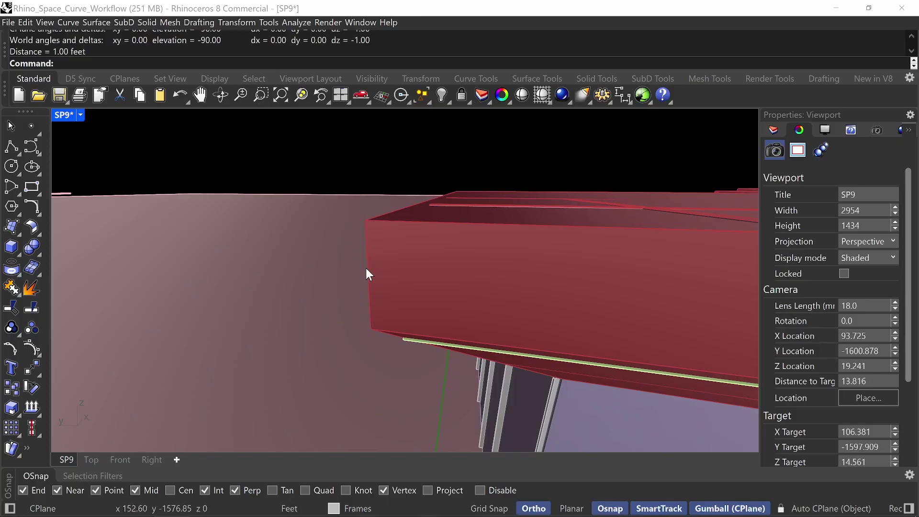
scroll(366, 271, "down", 5)
In the Top section drawing, delete the redundant top-left 2.50 dimension
key("ctrl+Tab")
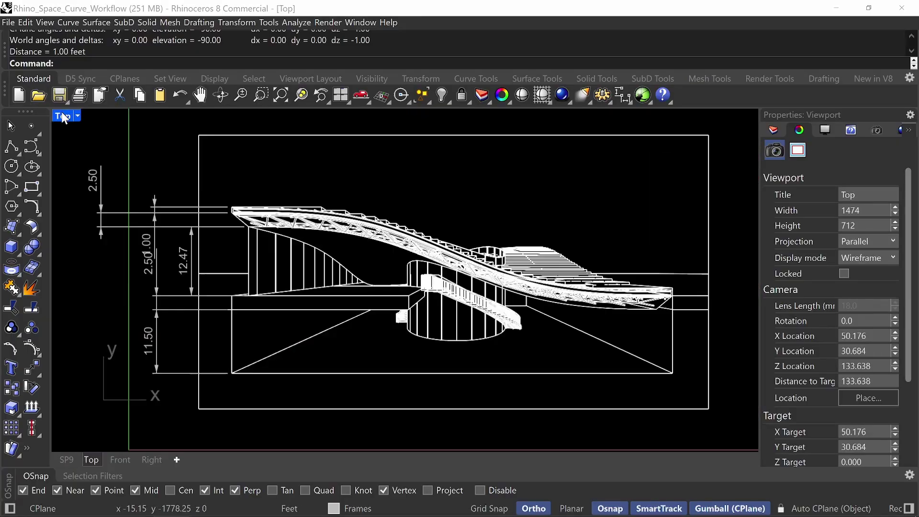
right_click_drag(160, 274, 184, 263)
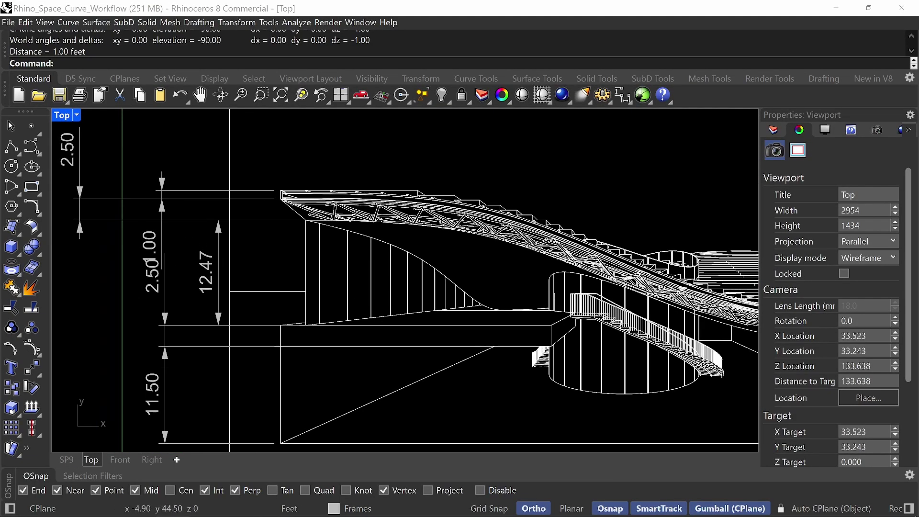
left_click(178, 186)
key("Delete")
Select the 1.00 and 2.50 dimensions to check their values against the model
left_click(181, 190)
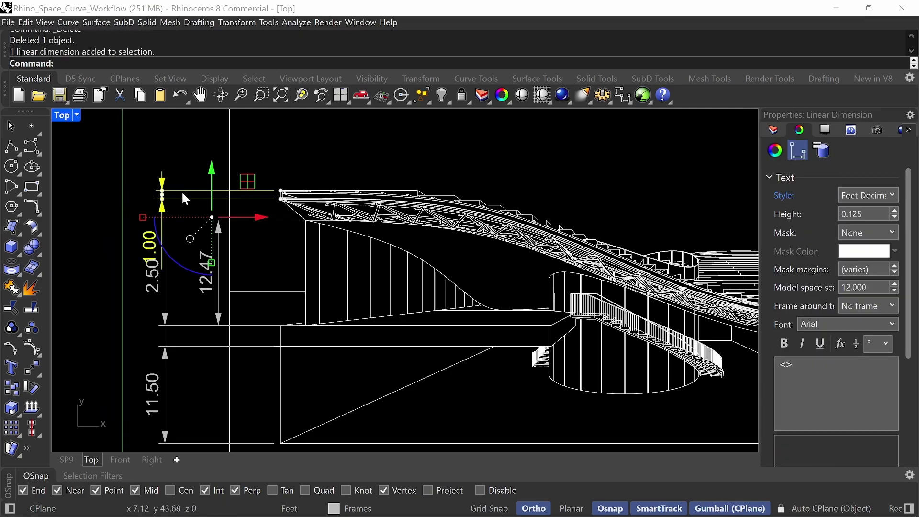
scroll(154, 247, "up", 2)
scroll(156, 252, "up", 2)
scroll(158, 257, "down", 2)
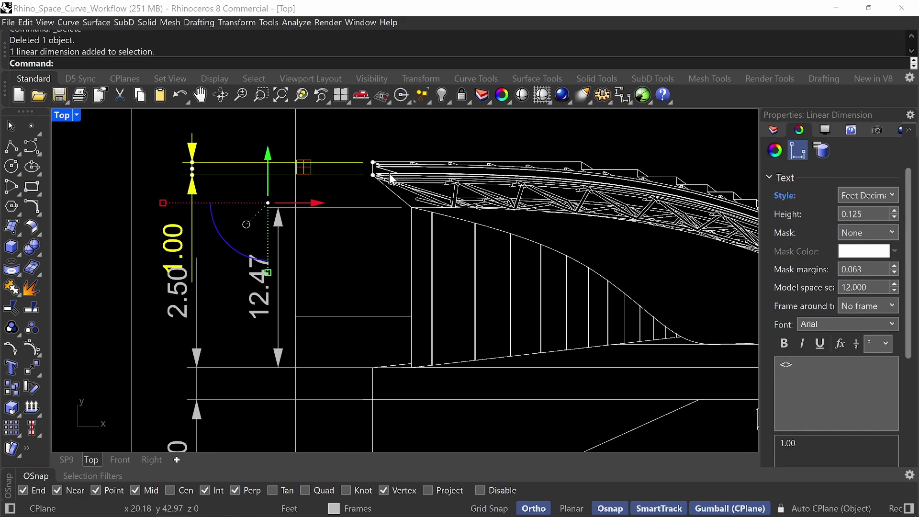
key("Escape")
scroll(231, 383, "up", 1)
right_click_drag(260, 365, 246, 316)
left_click(181, 221)
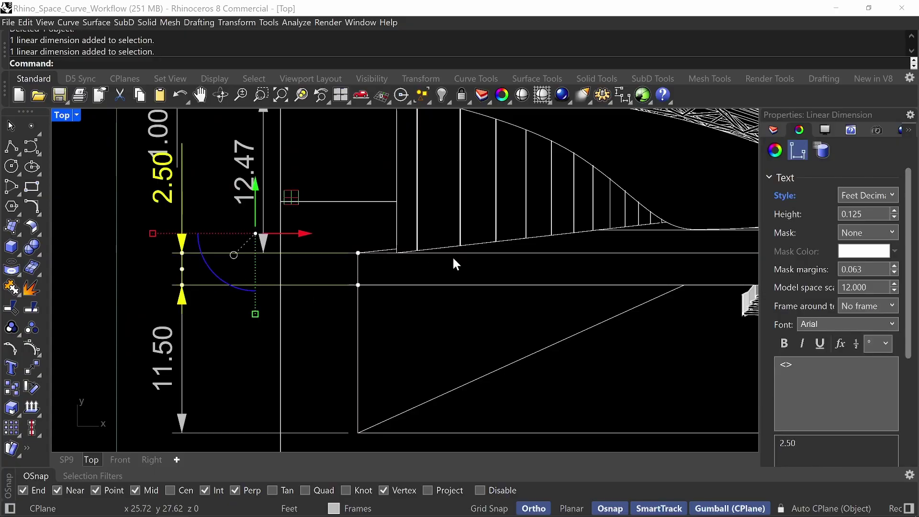
scroll(481, 270, "down", 2)
scroll(424, 320, "down", 2)
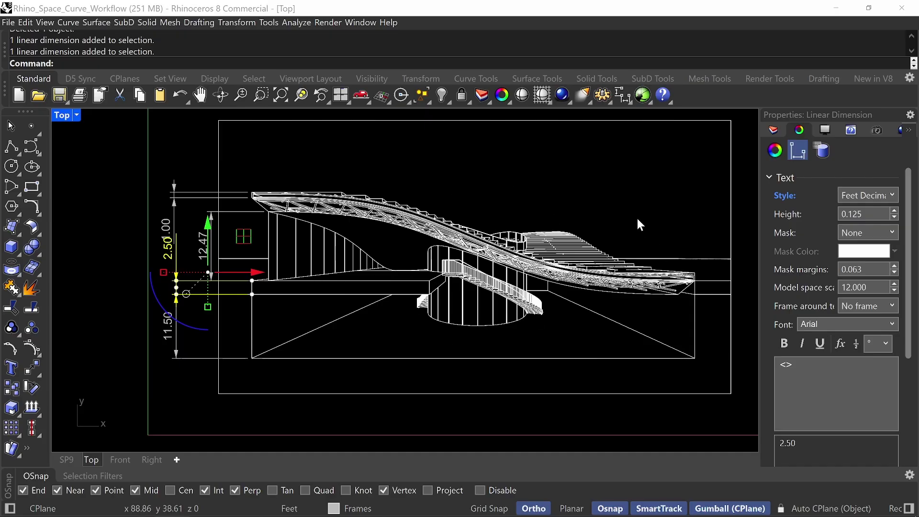
Restore the four-view layout, then maximize the SP9 perspective viewport
double_click(61, 117)
double_click(424, 116)
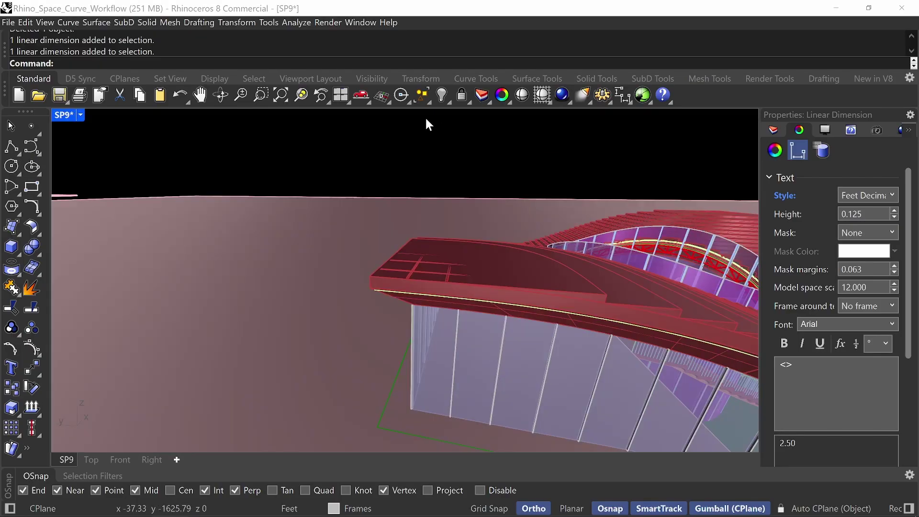